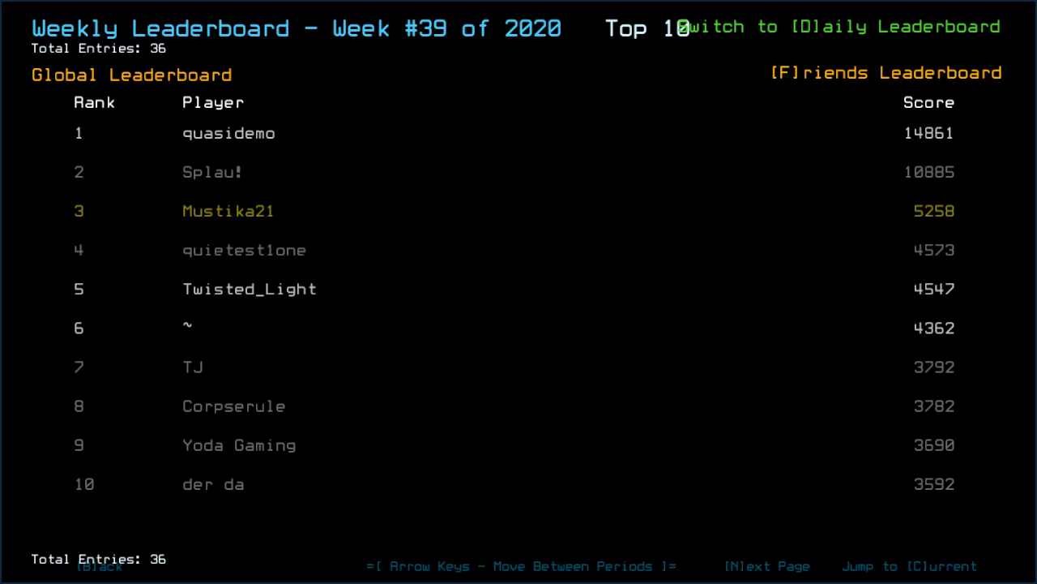
Open the daily leaderboard and step back to the previous day's rankings.
key("d")
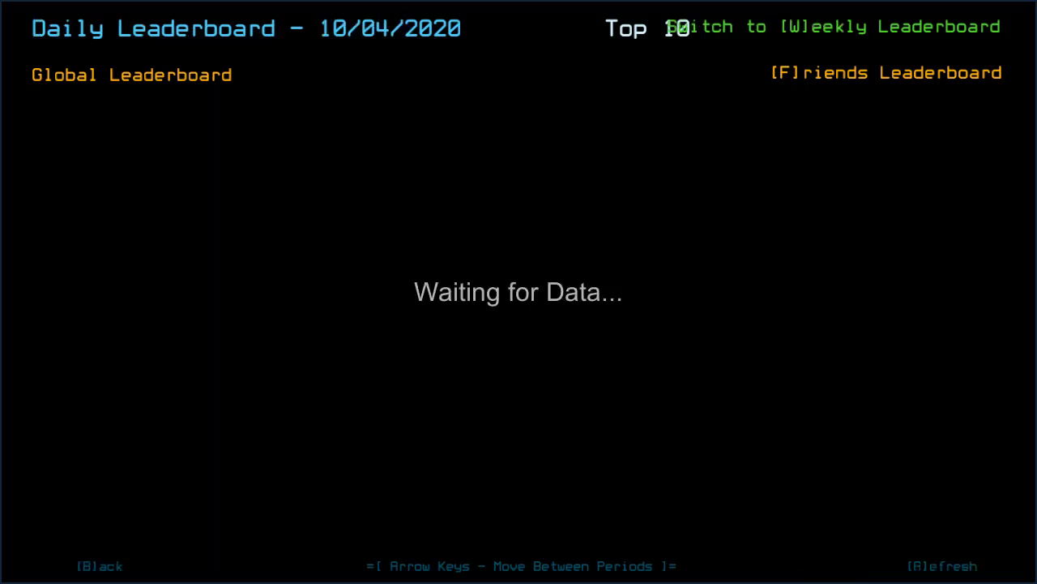
key("Left")
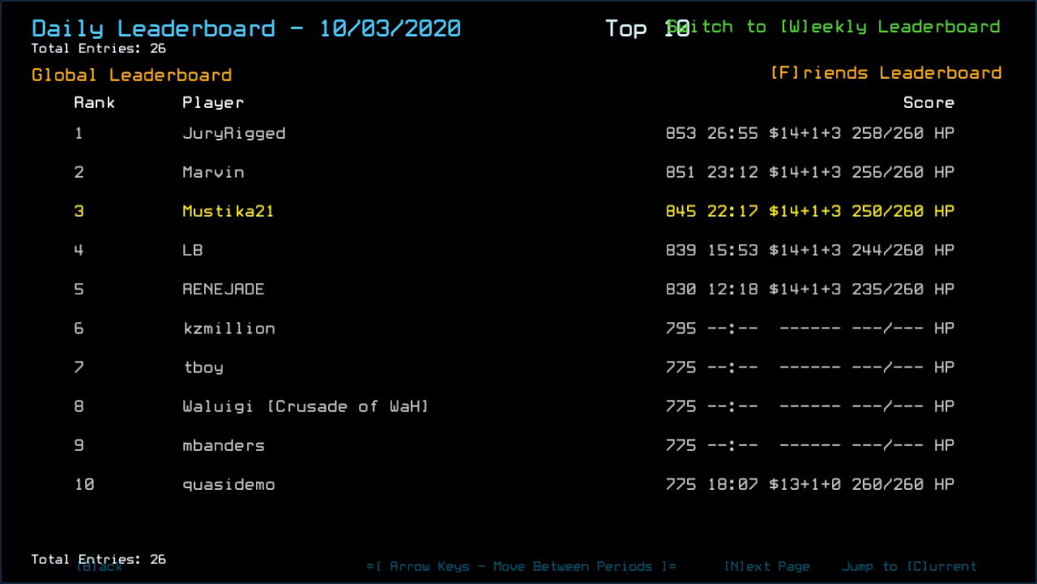
View the friends-only daily leaderboard, then return to the challenge launcher.
key("f")
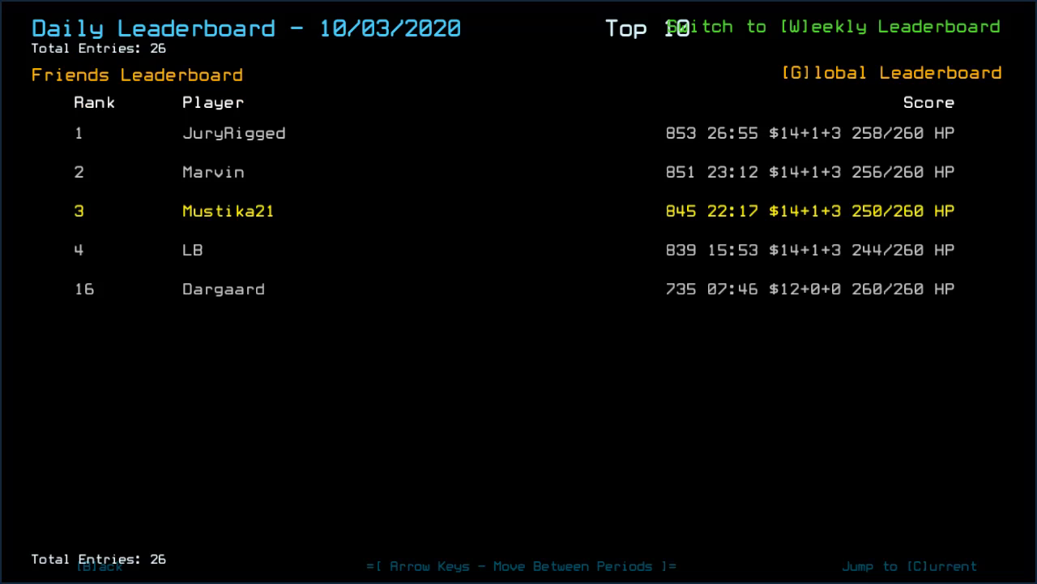
key("b")
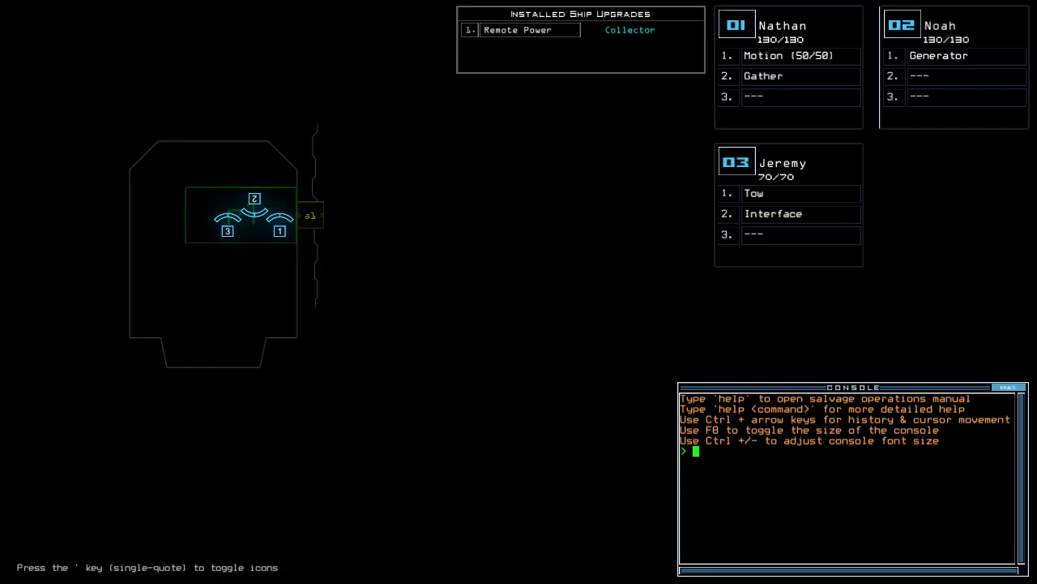
From the pause menu, set graphics to Far View Simple, Quality Medium, Clutter Few.
key("Escape")
key("Return")
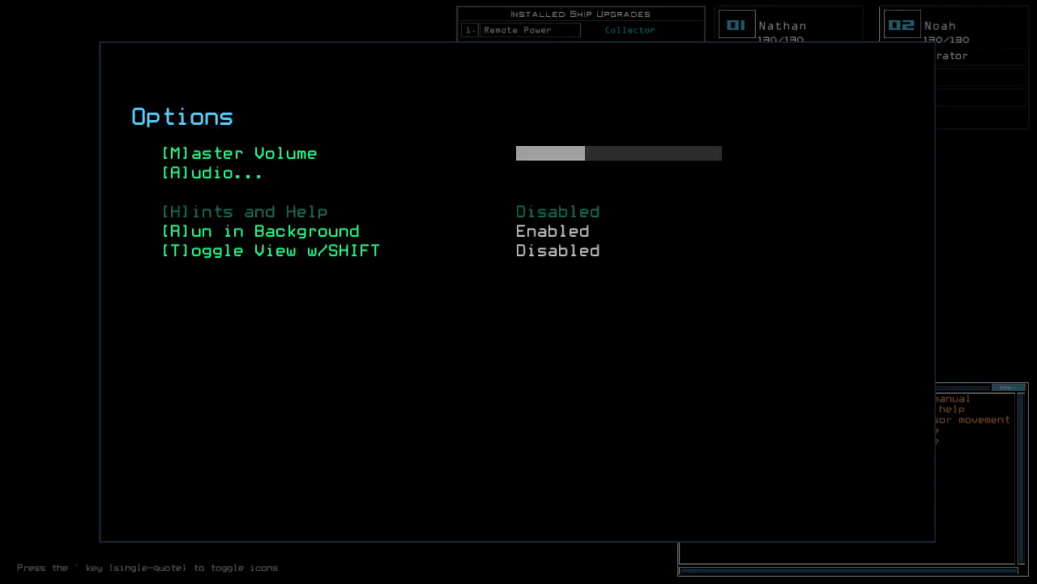
key("g")
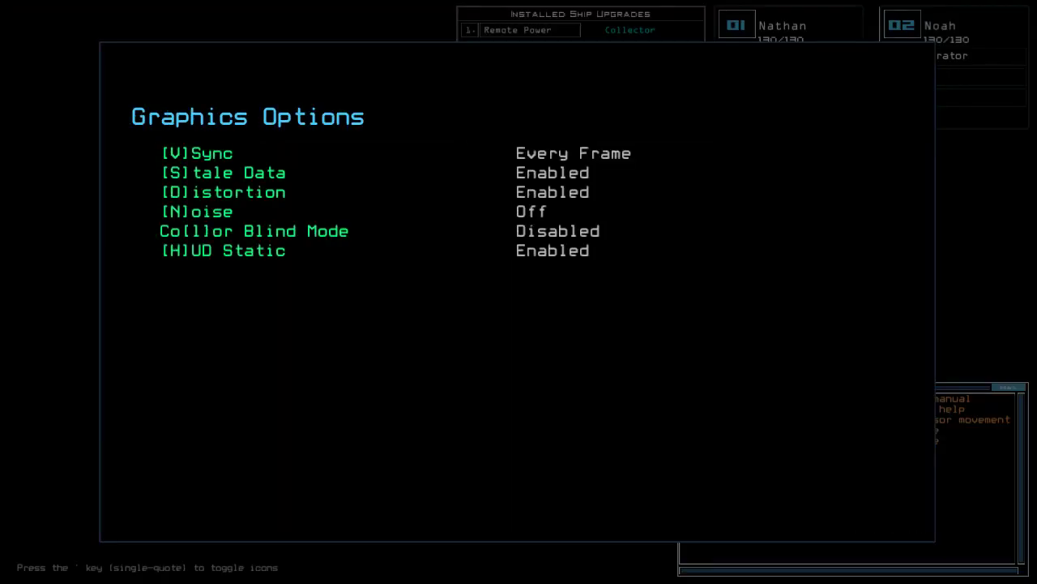
key("f")
key("q")
key("c")
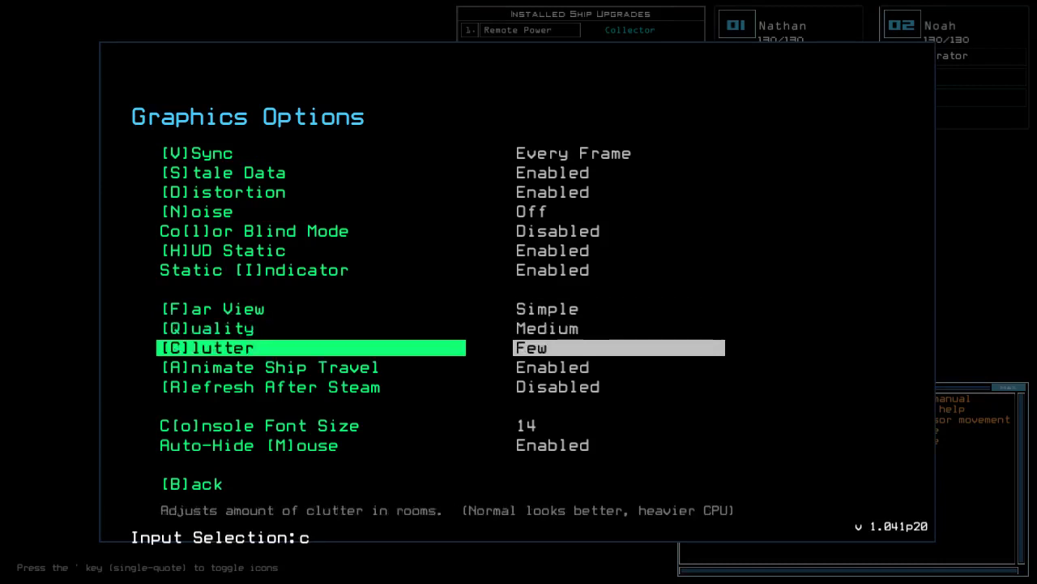
key("b")
key("b")
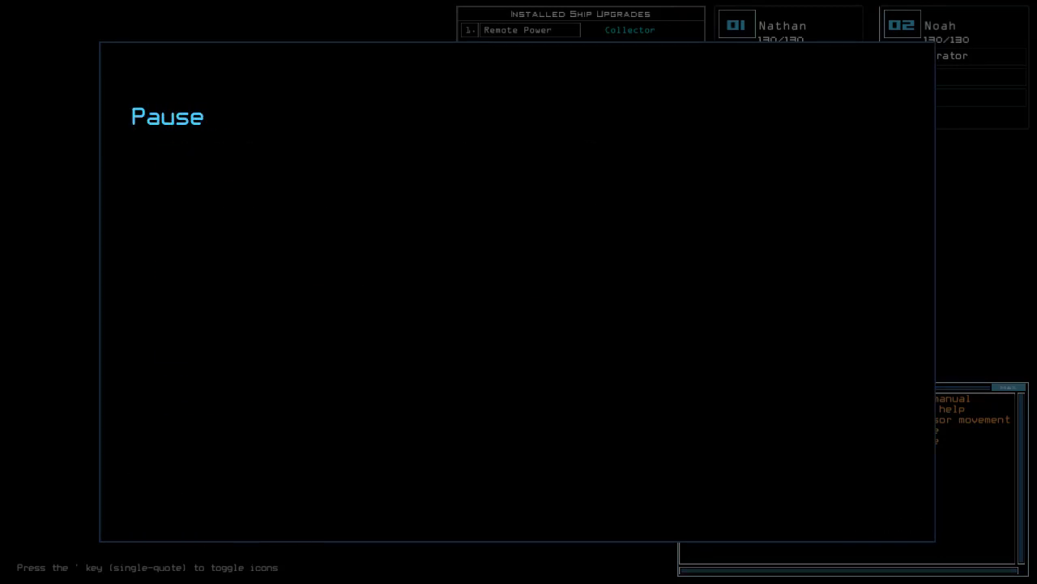
type("bstatus")
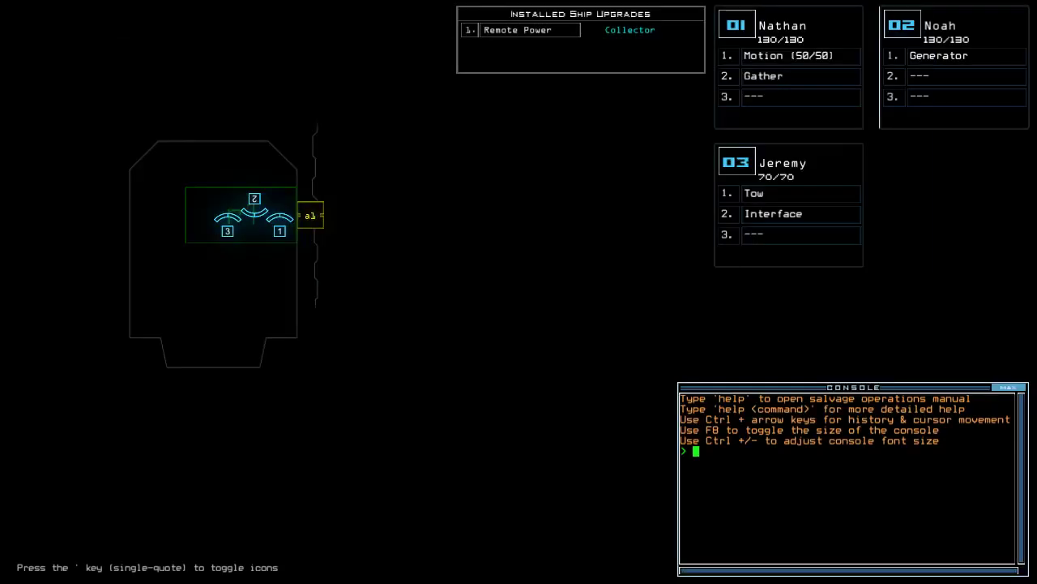
Run the status check, then edit the go alias to 'navigate 2 3 a1' and save.
key("Return")
type("alias")
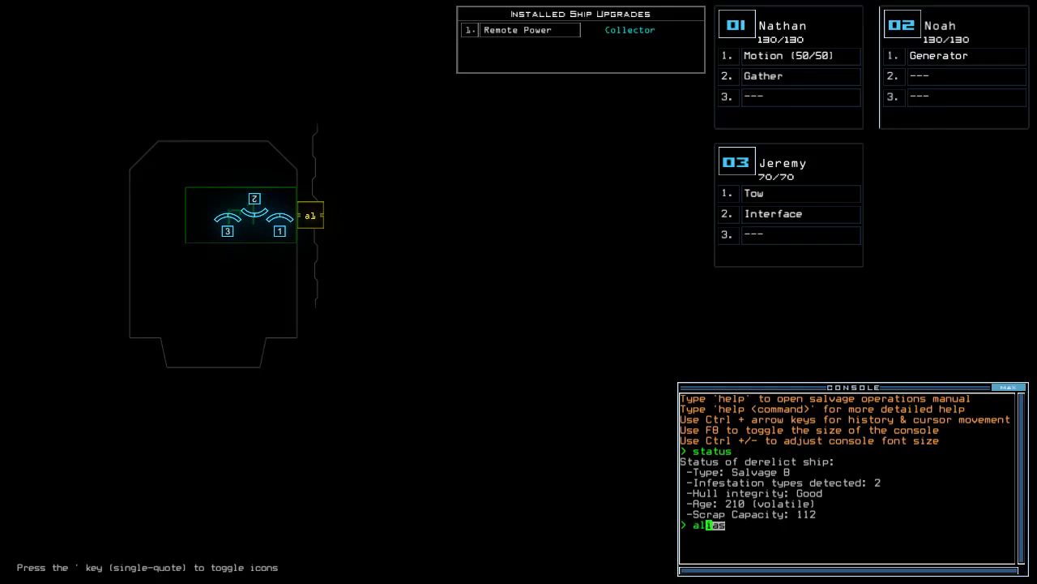
key("Return")
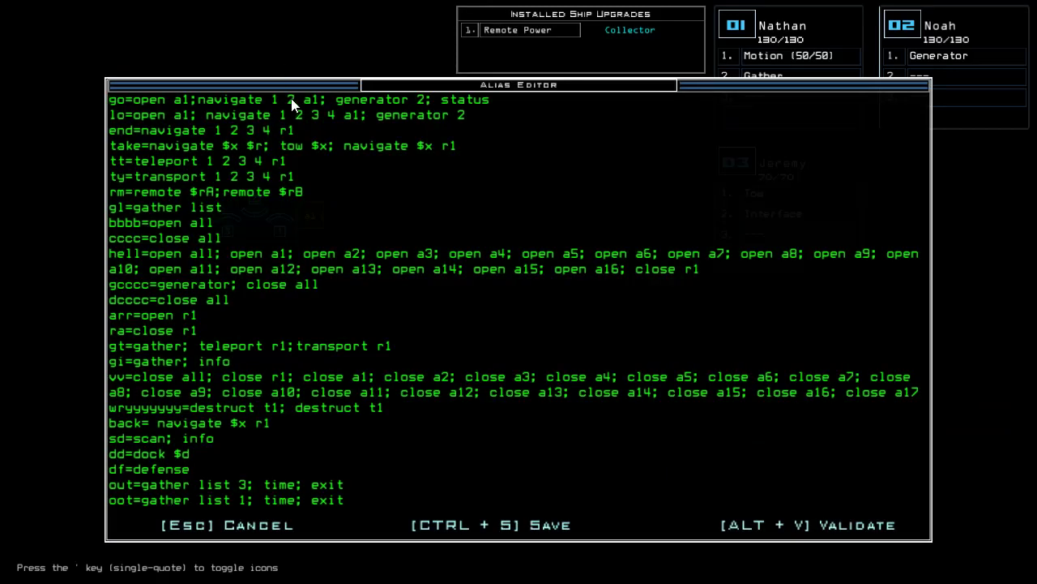
key("ctrl+a")
left_click(294, 103)
key("BackSpace")
key("BackSpace")
key("BackSpace")
type("2 3")
key("ctrl+s")
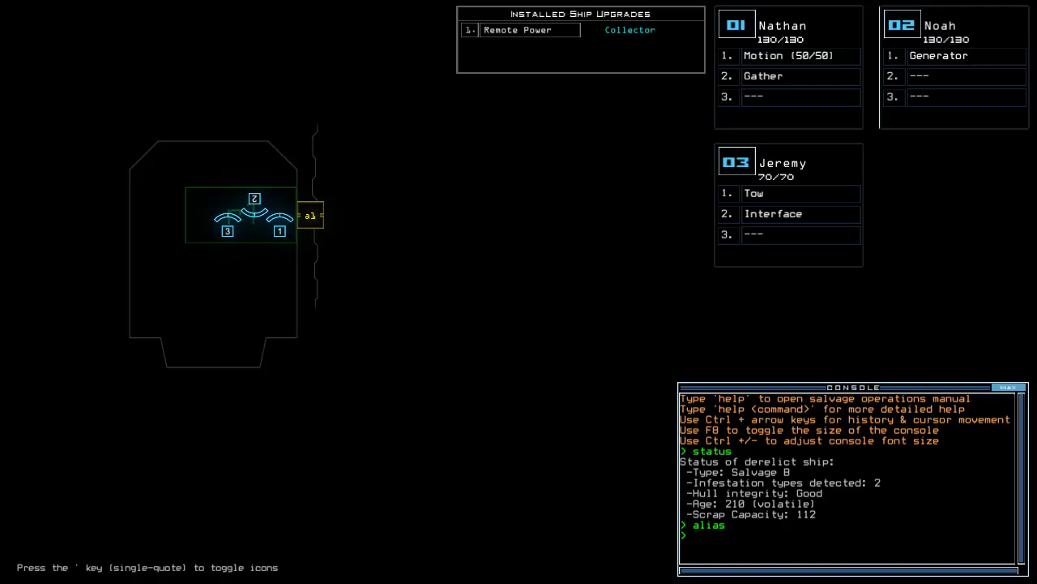
In drone view, swap the Motion and Gather modules onto drone 3.
key("Tab")
type("swap")
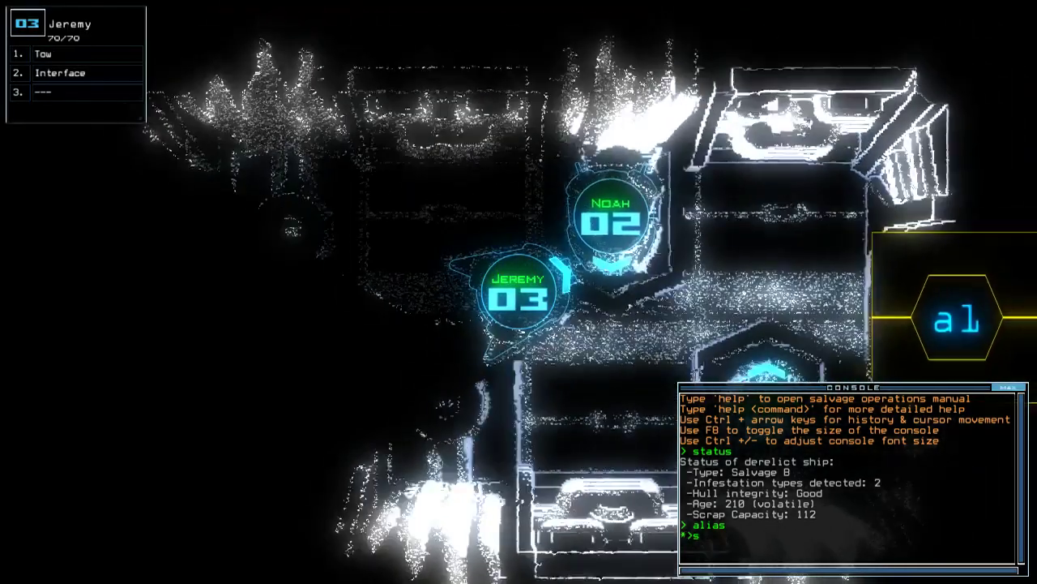
key("Return")
key("Return")
key("Escape")
type("swap")
key("Return")
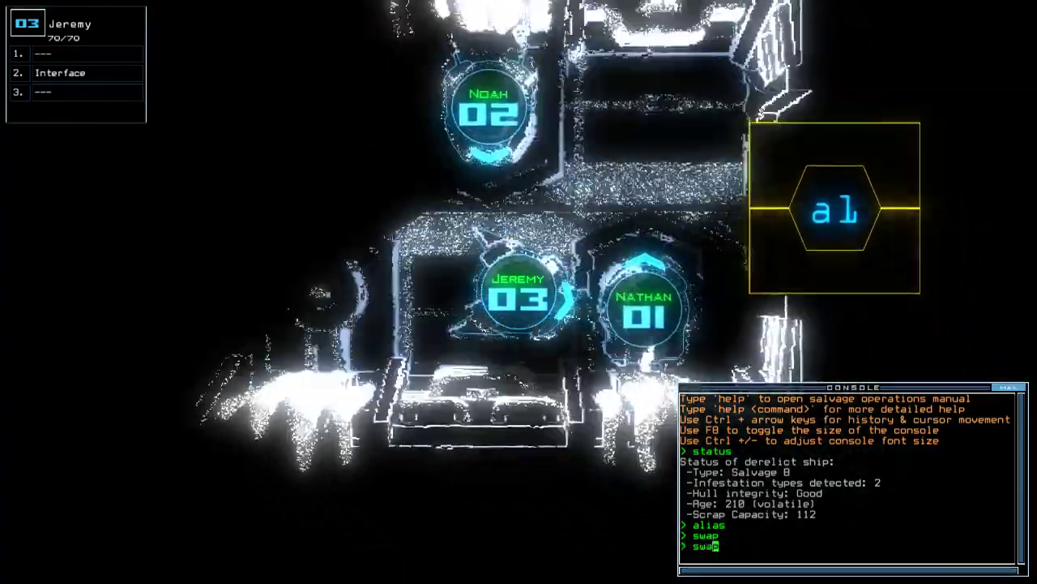
key("Down")
key("Return")
key("Escape")
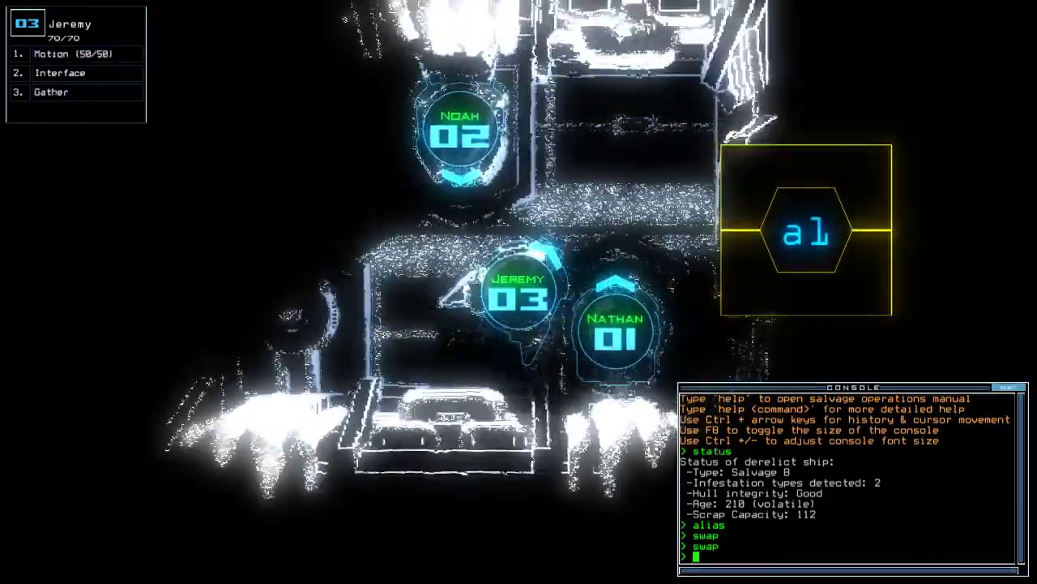
Check drone cameras 1, 2 and 3, then launch the mission with the go alias.
key("1")
key("2")
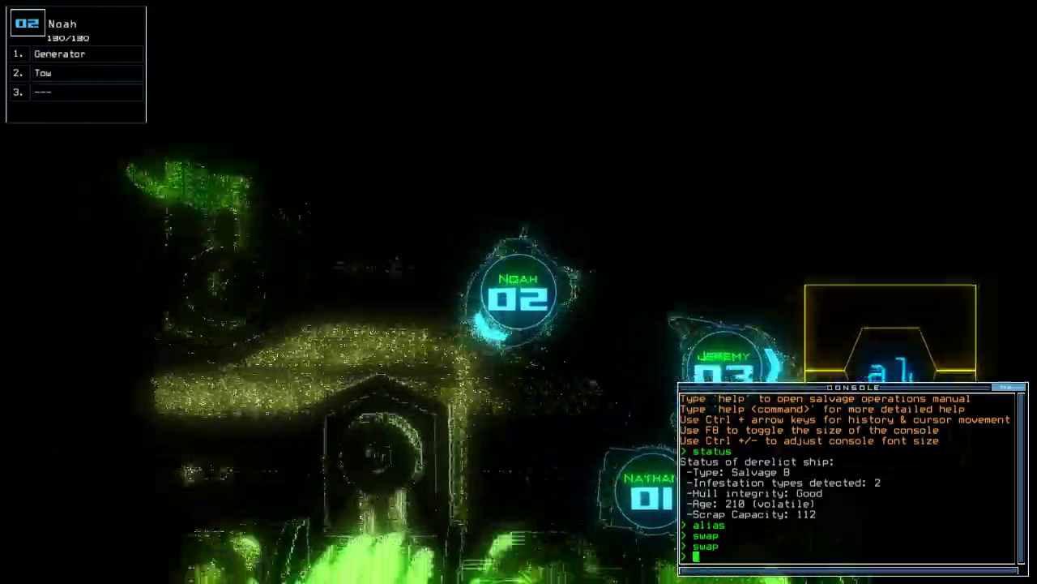
key("3")
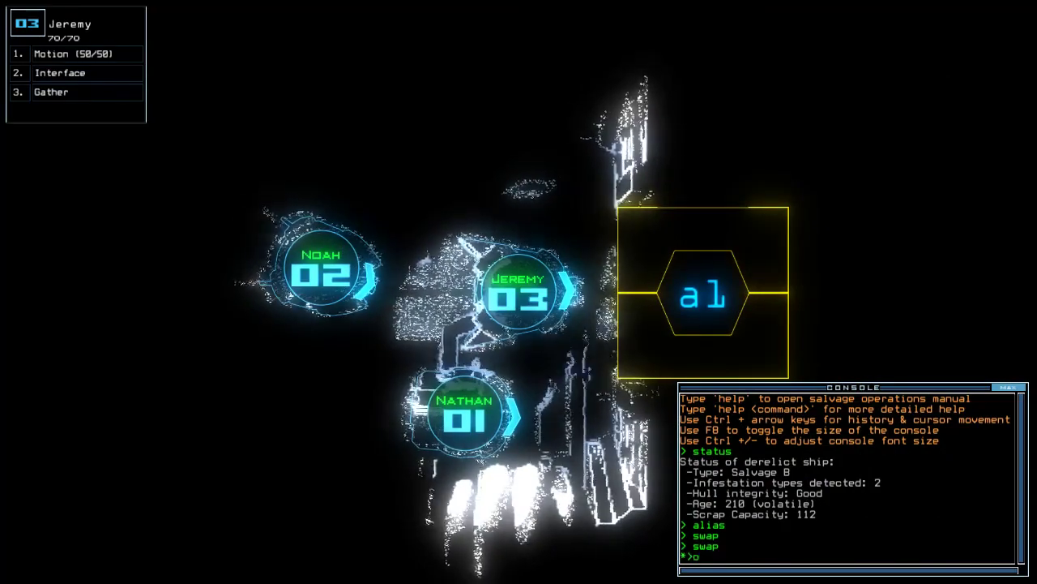
type("o")
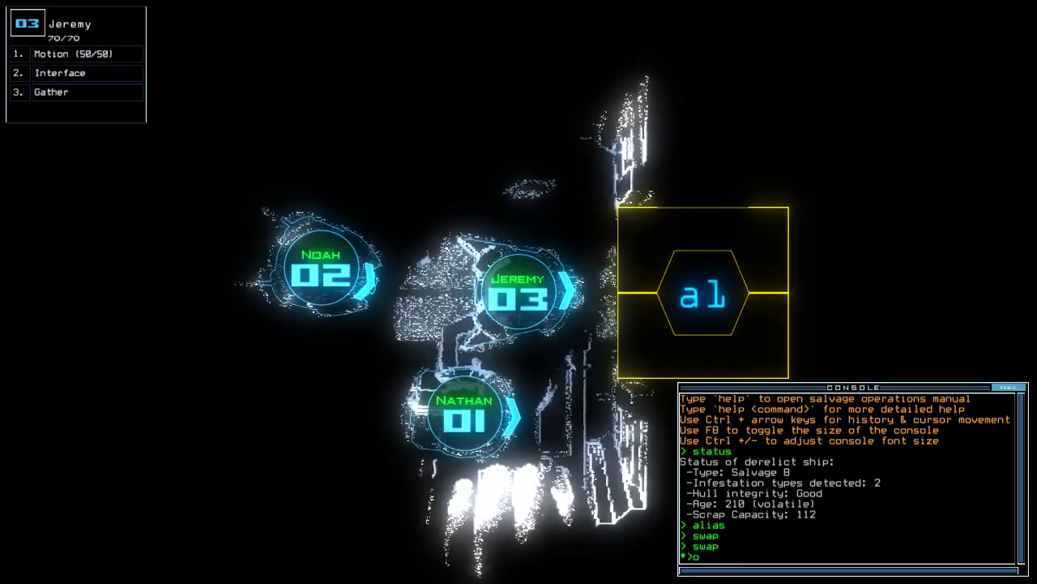
key("Return")
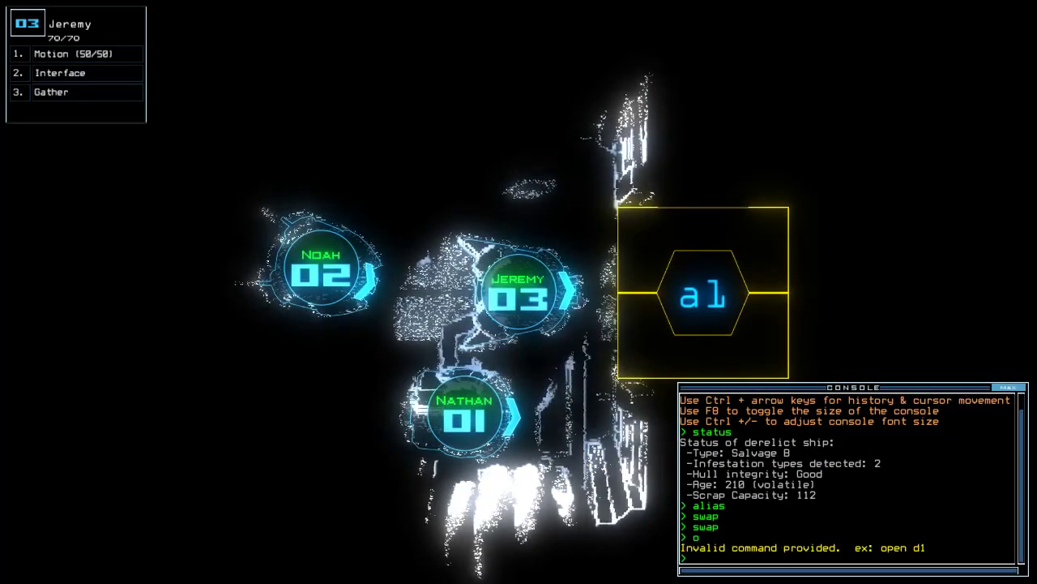
type("go")
key("Return")
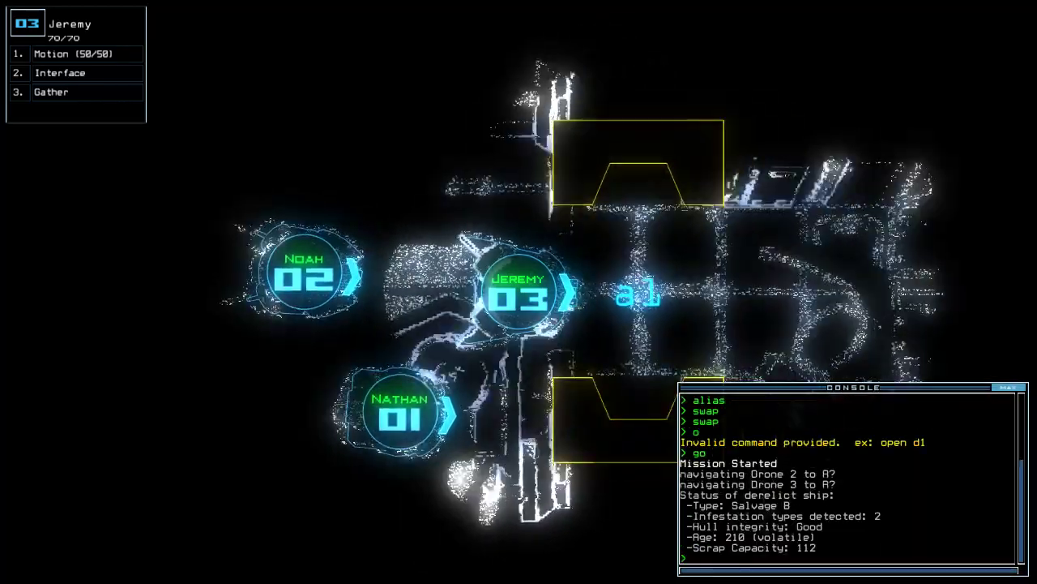
type("g")
Gather scrap repeatedly with drone 3 until the room is cleared.
key("Return")
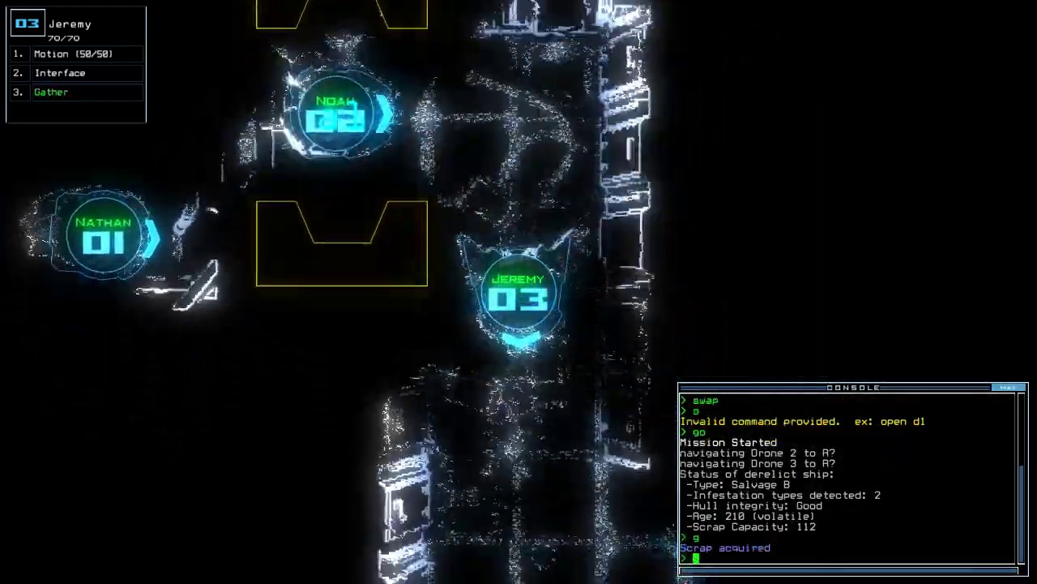
type("g")
key("Return")
type("g")
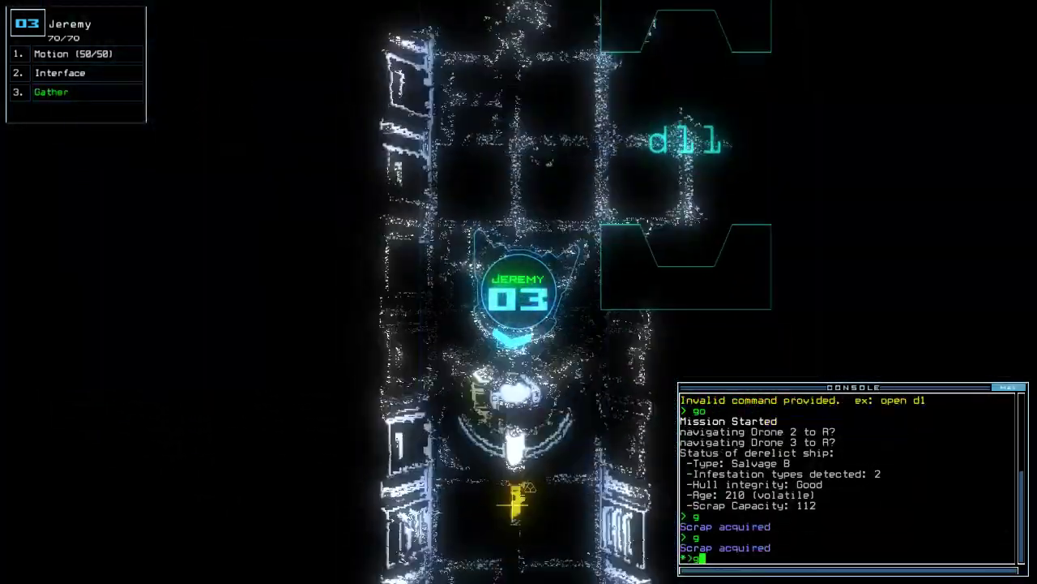
key("Return")
type("g")
key("Return")
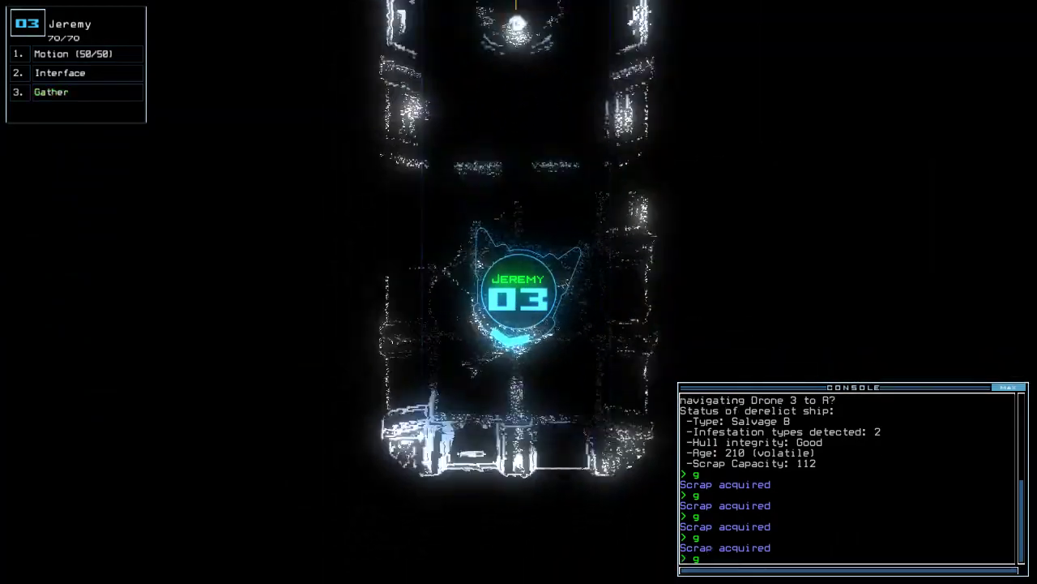
type("g")
key("Return")
type("back 2")
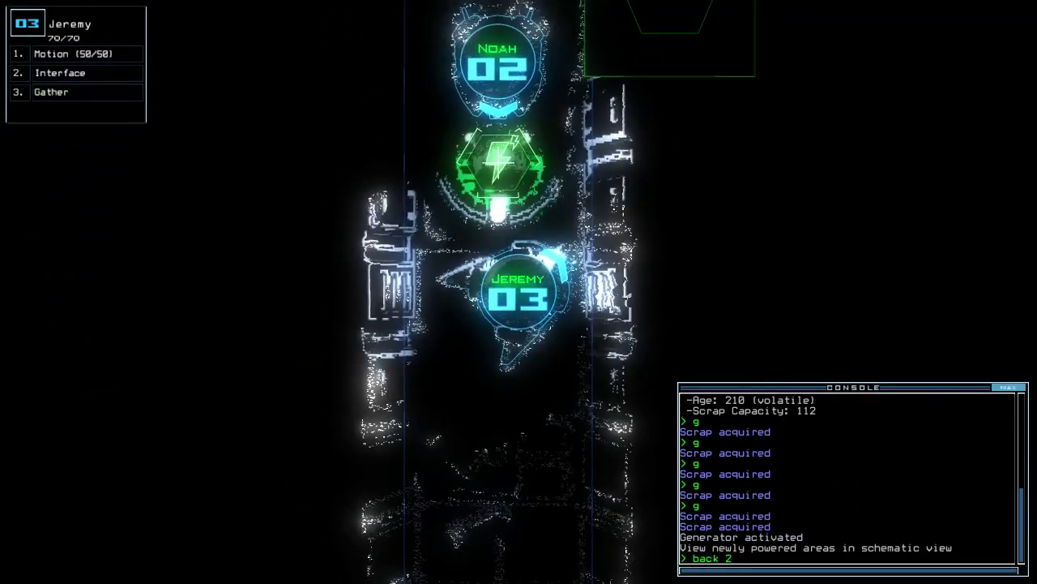
Send drone 2 back, power room r2, close all doors, gather more scrap, check motion.
key("Return")
type("rm r2")
key("Return")
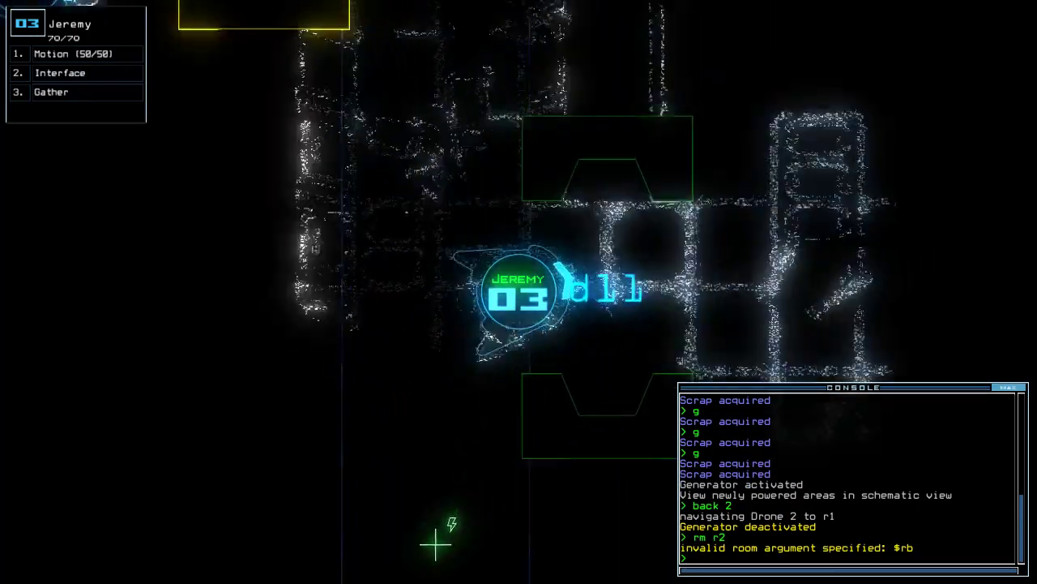
type("g")
key("Return")
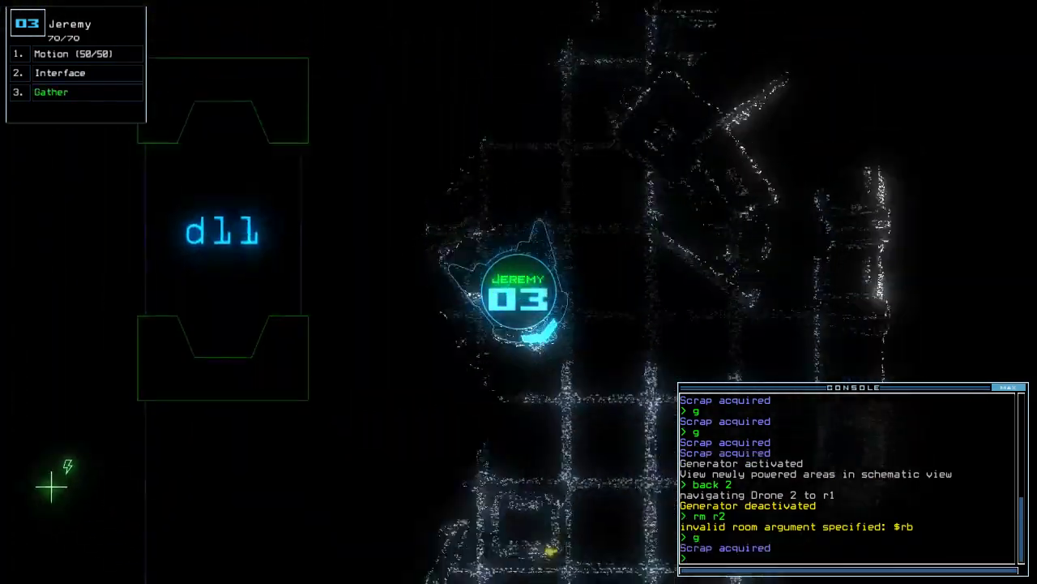
type("cccc")
key("Return")
type("g")
key("Return")
key("Tab")
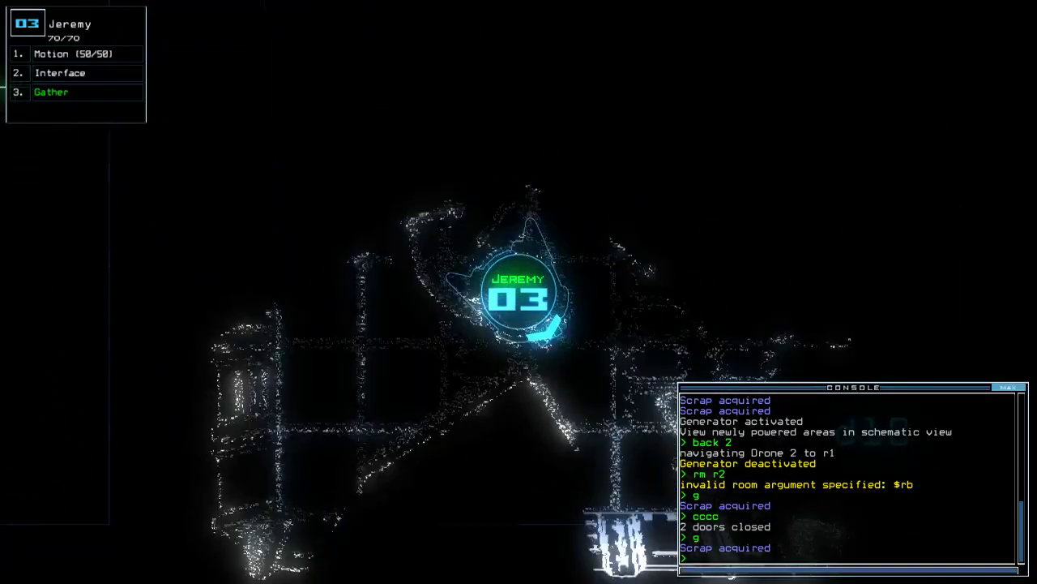
type("motion")
key("Return")
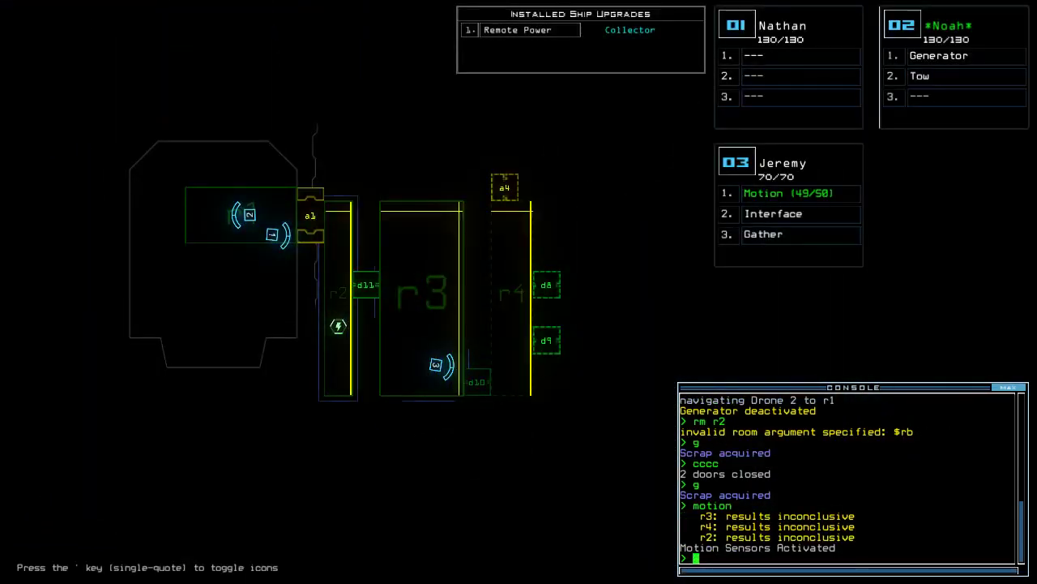
Drive drone 3 forward and open, then cancel, its upgrade swap.
key("Tab")
key("w")
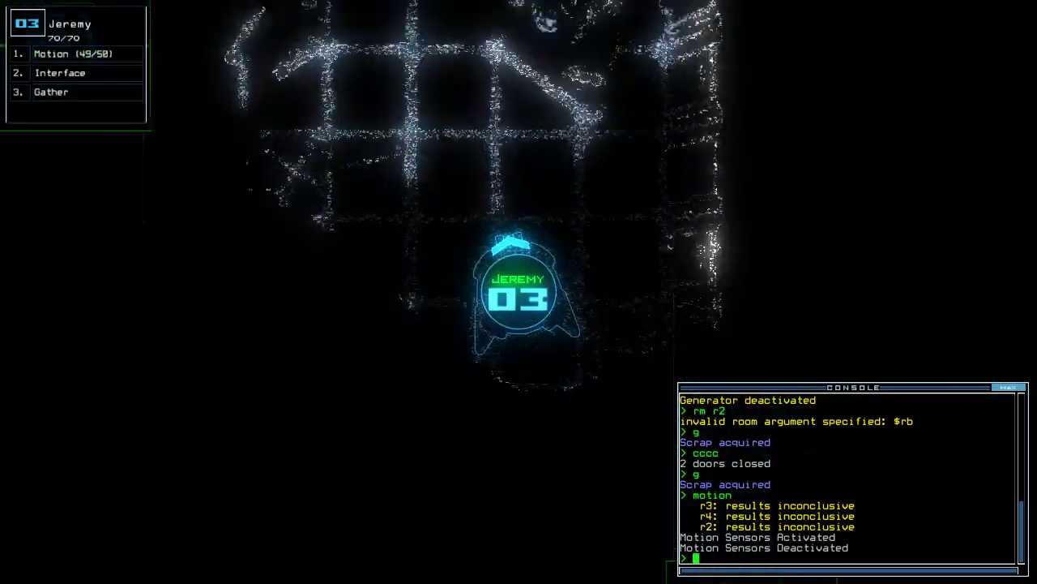
key("Up")
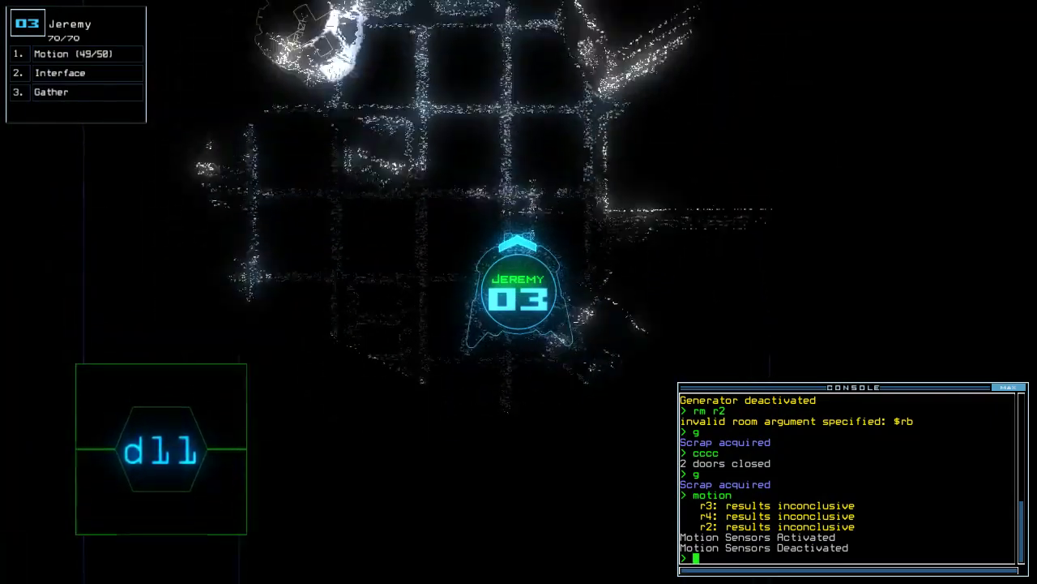
type("swap")
key("Return")
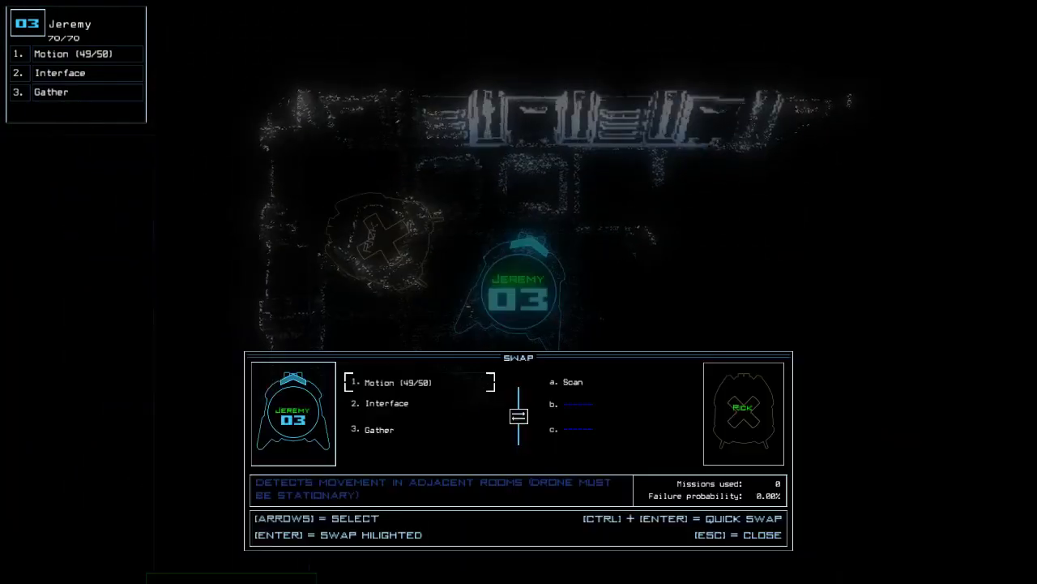
key("Escape")
Open door d11, give drone 2 the Interface upgrade, and send it back to r1.
key("Tab")
key("Tab")
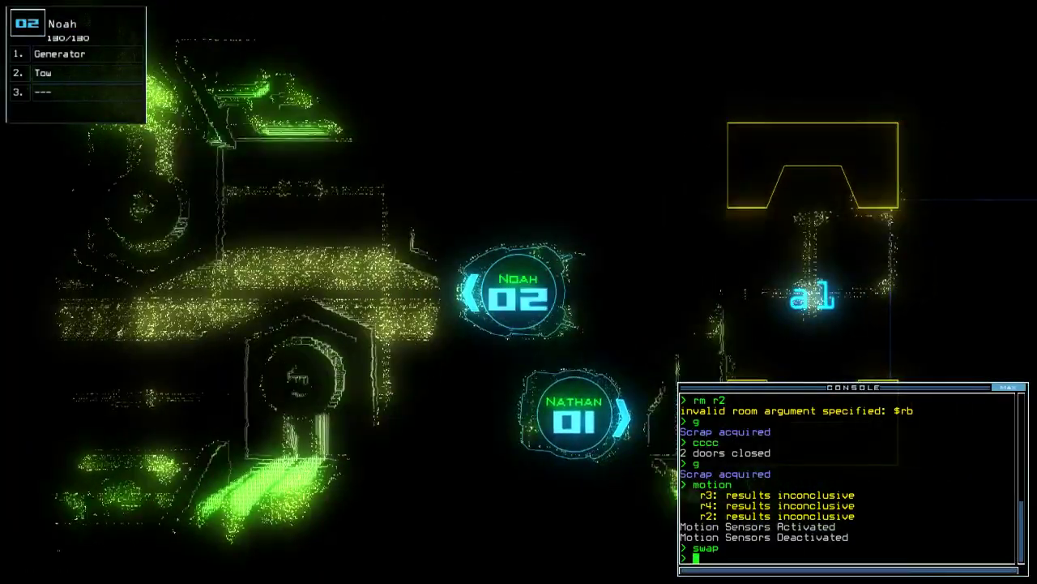
type("d11")
key("Return")
key("Right")
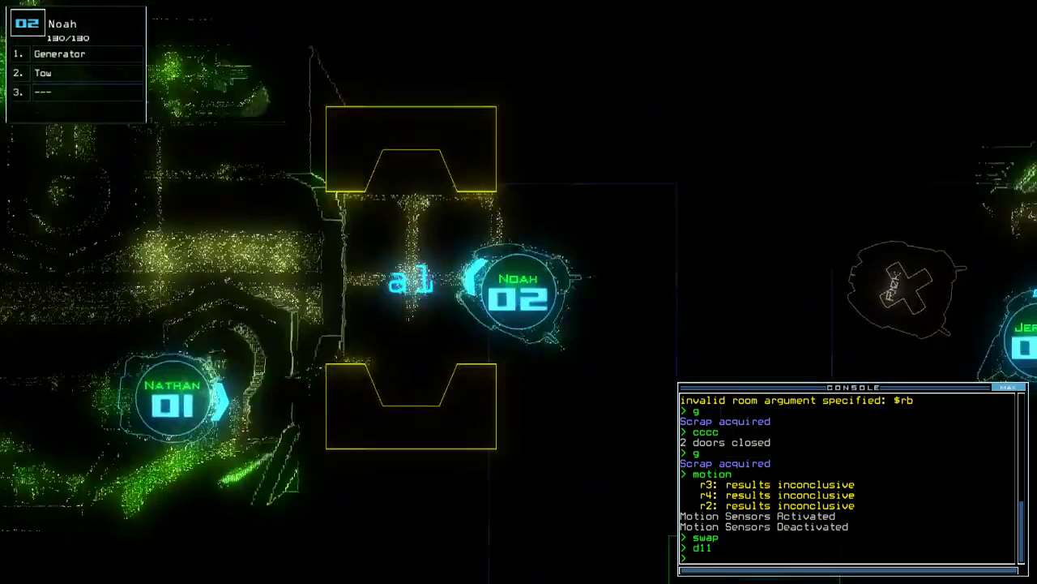
key("Up")
type("swap 3")
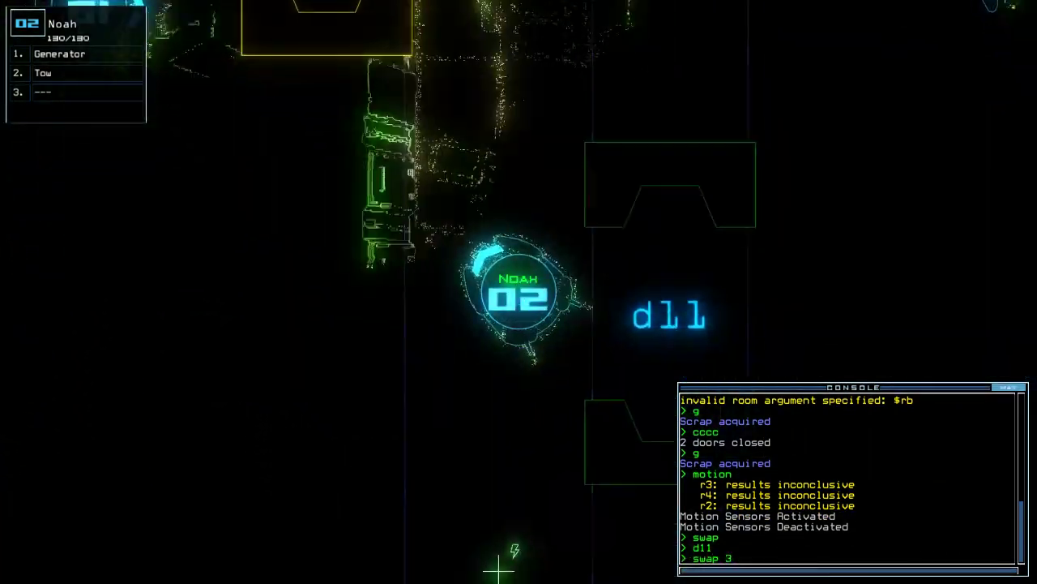
key("Return")
key("Down")
key("Return")
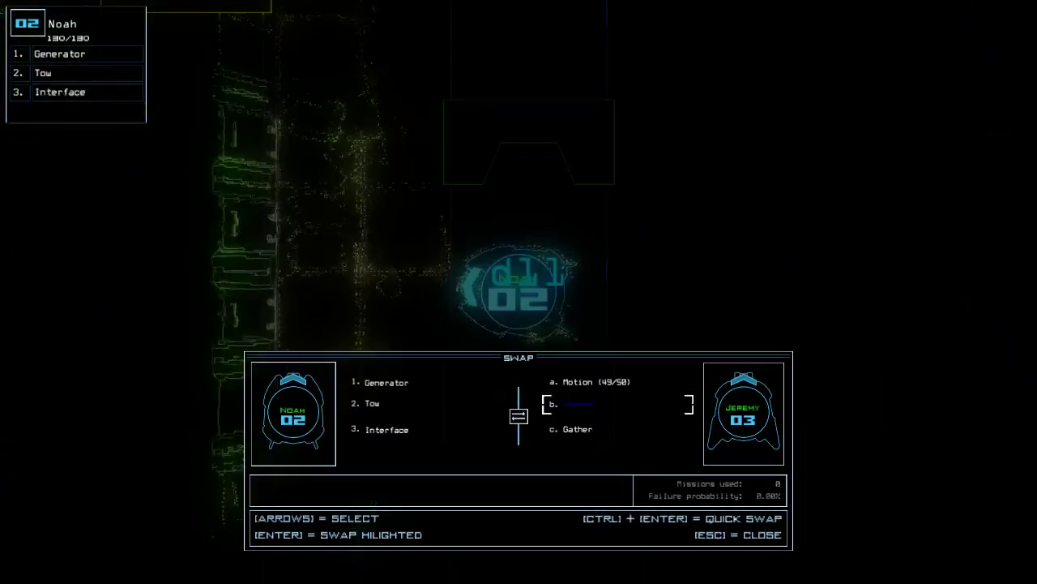
key("Escape")
type("back")
key("Return")
Move the Scan upgrade onto drone 3, scan around it, and close r1's doors.
key("1")
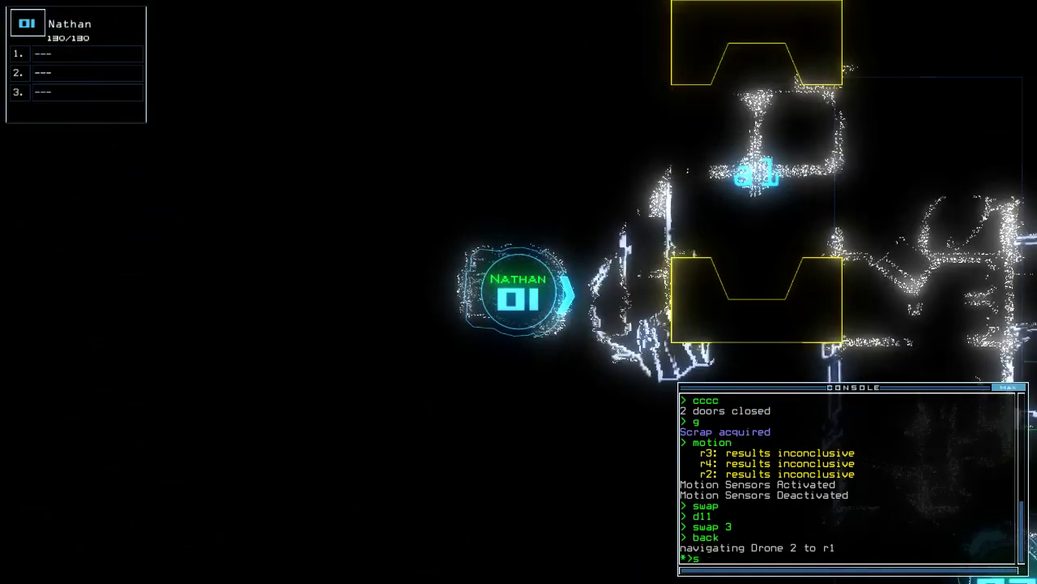
type("3")
type("swap")
key("Return")
key("Down")
key("Return")
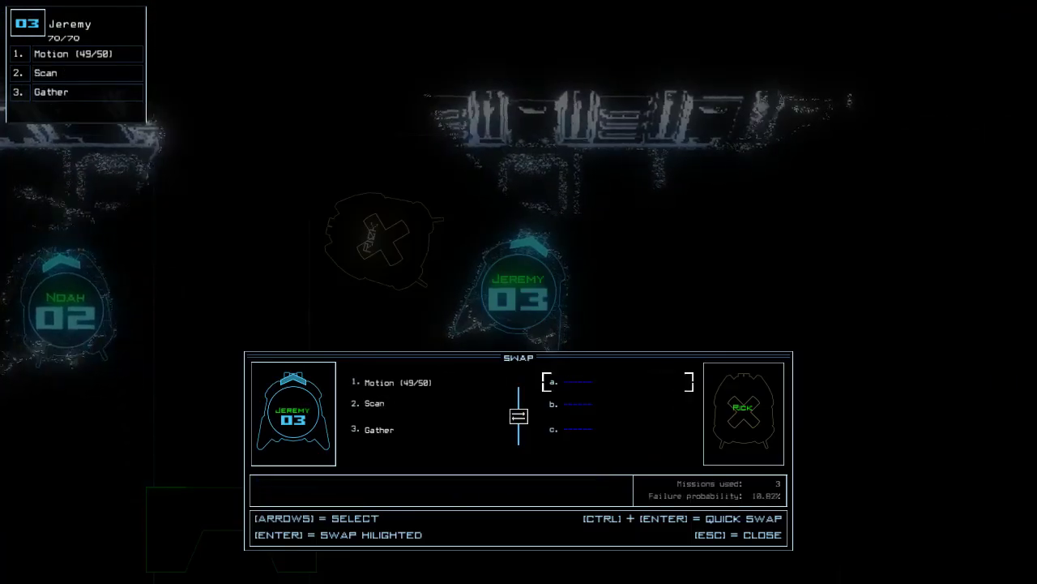
key("Escape")
type("scan")
key("Return")
type("scan")
key("Return")
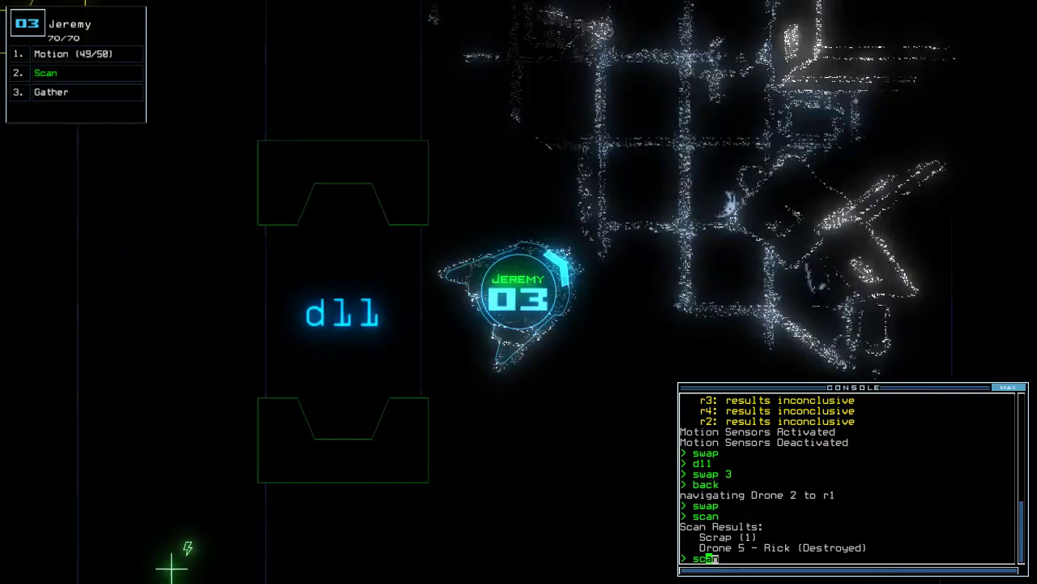
type("ra")
key("Return")
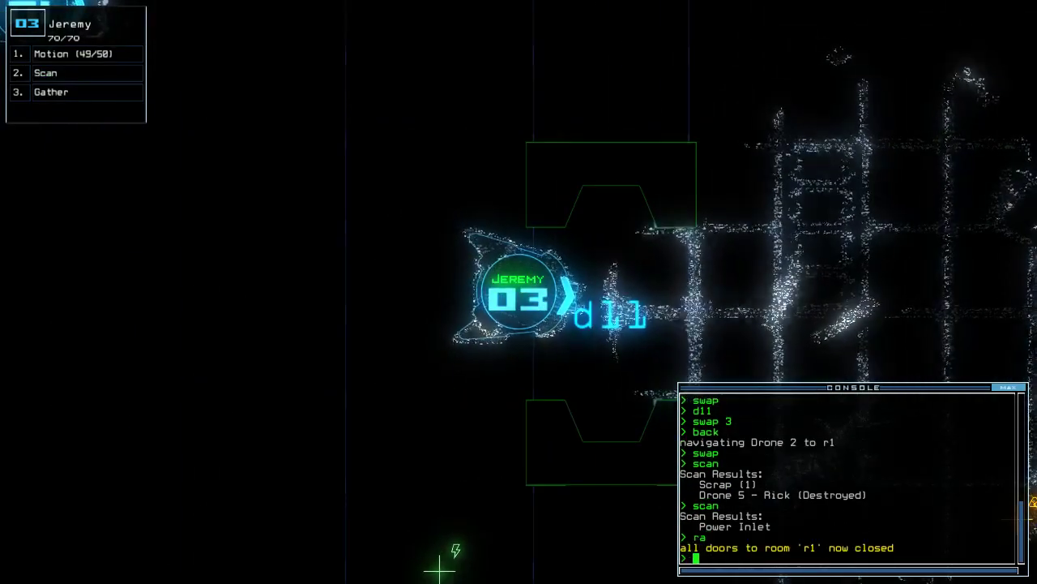
type("cc")
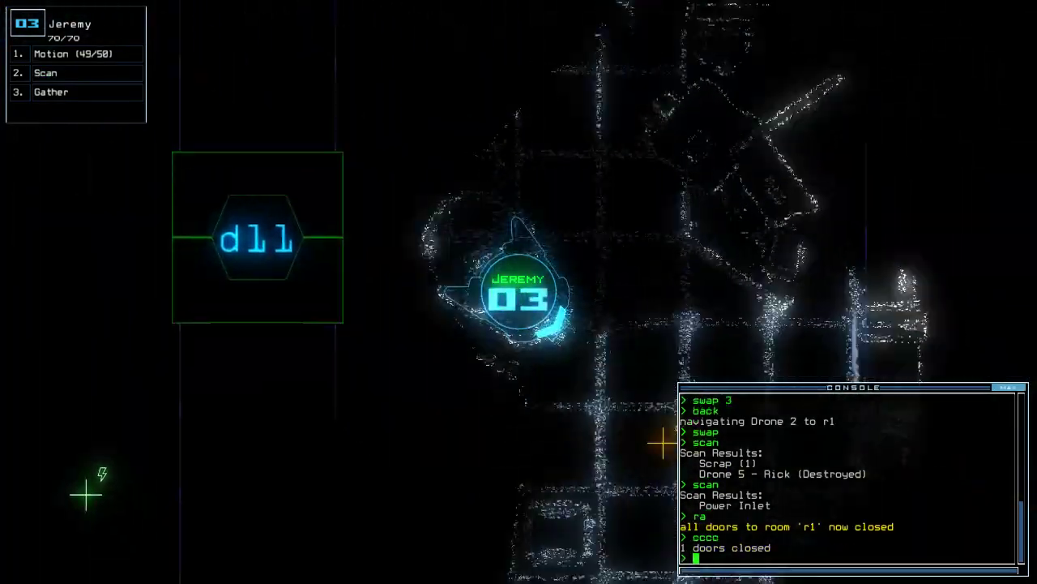
type("g")
Have drone 3 gather scrap, open and scan past door d10, and gather the rest.
key("Return")
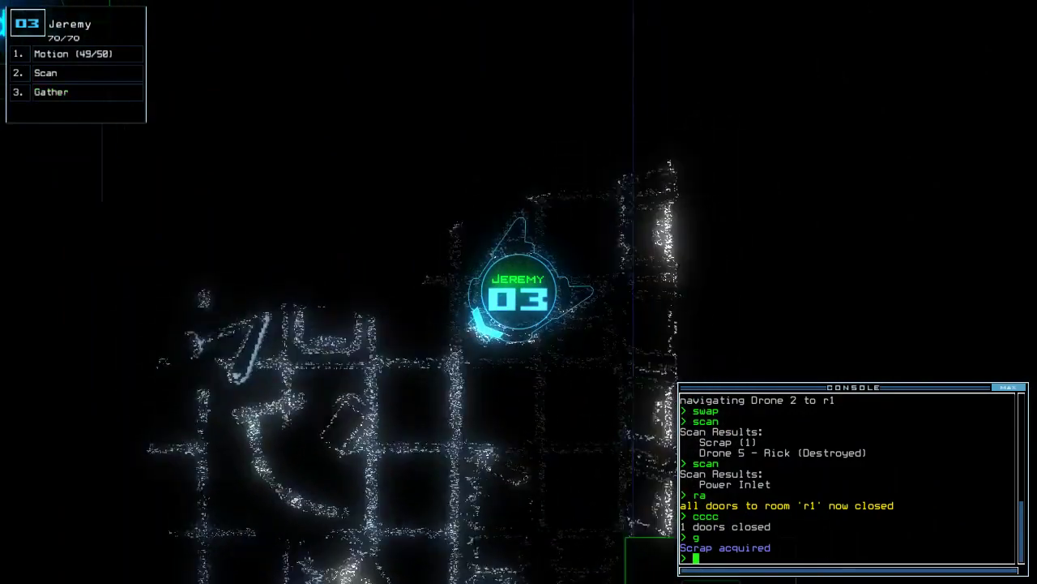
key("Tab")
key("Tab")
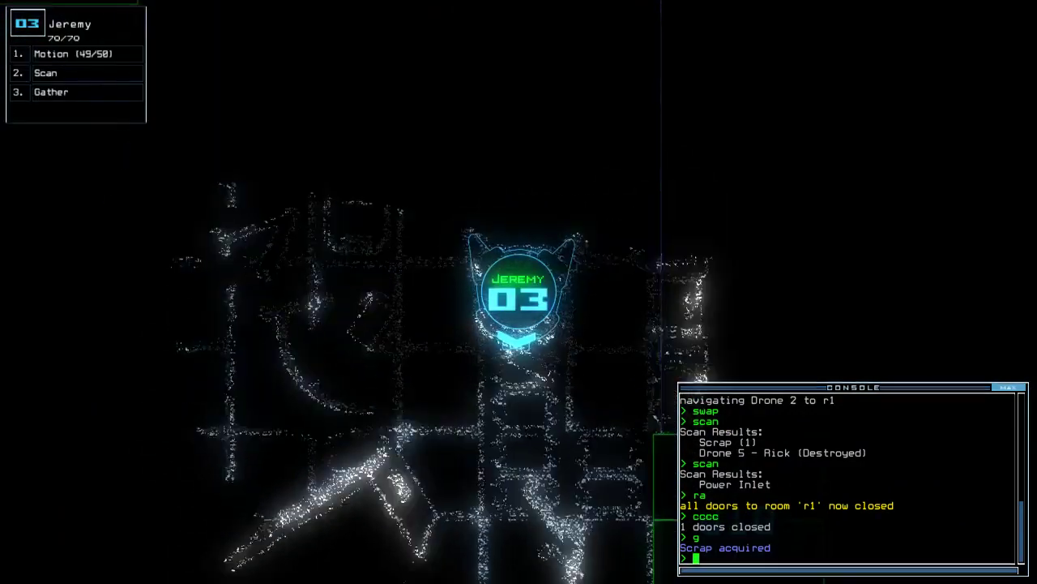
key("Right")
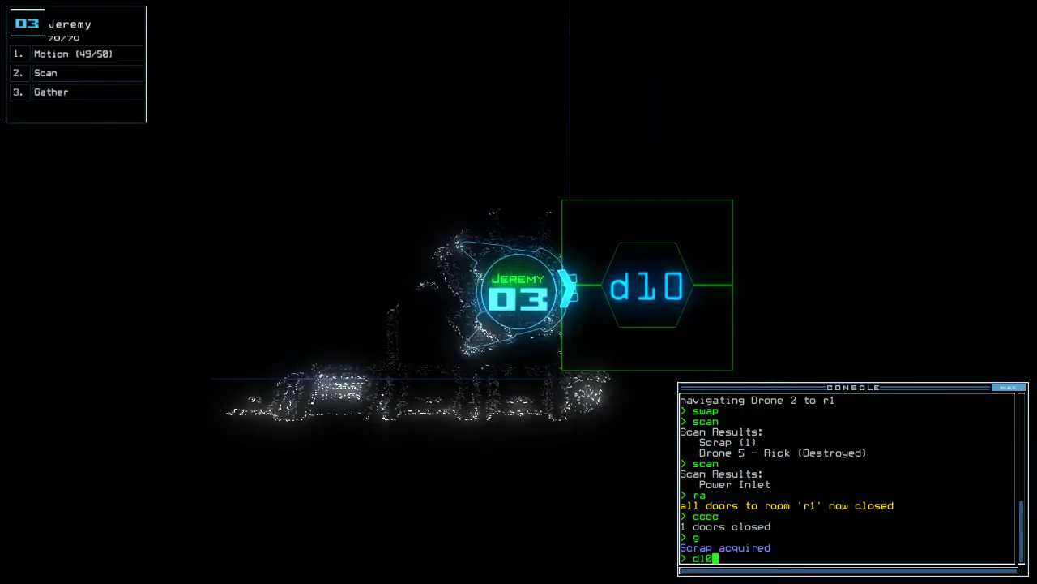
type("sc")
key("Return")
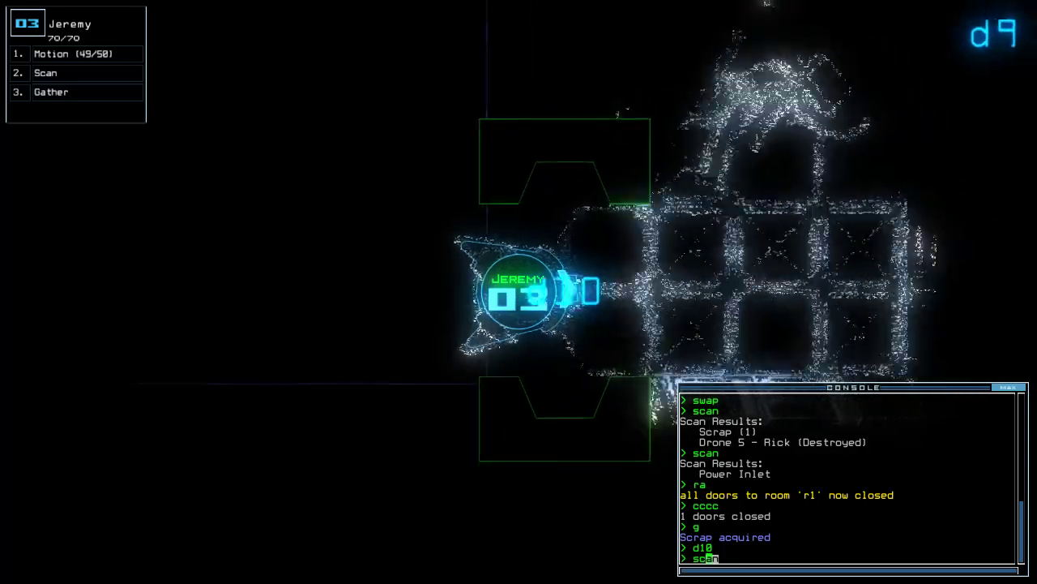
key("Return")
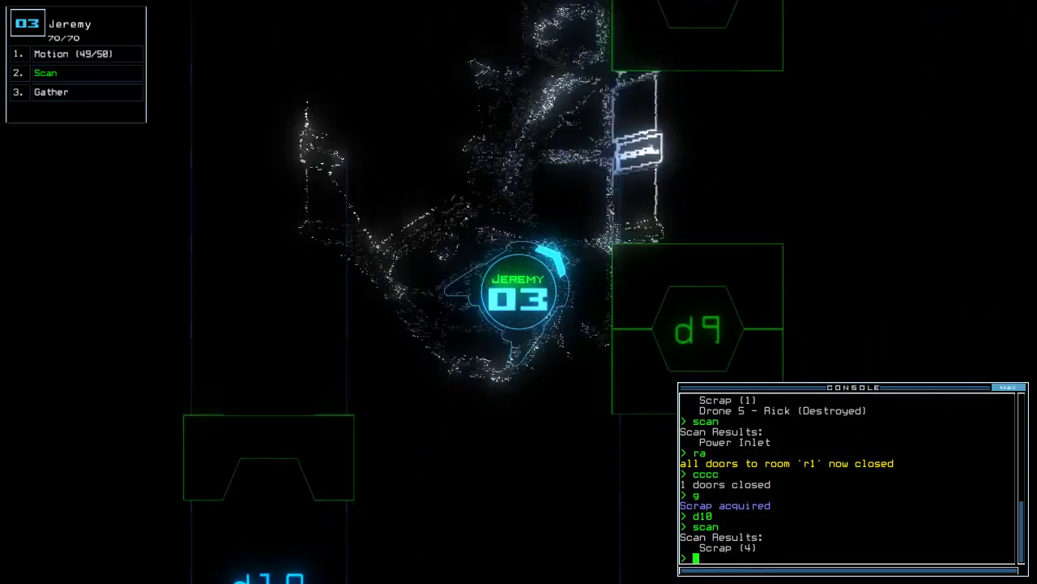
type("g")
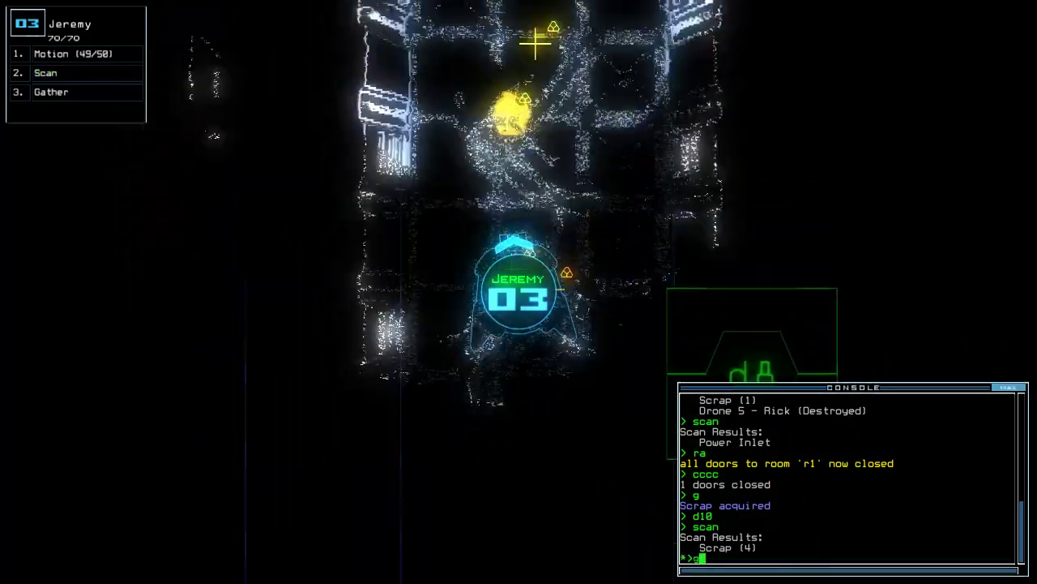
key("Return")
type("g")
key("Return")
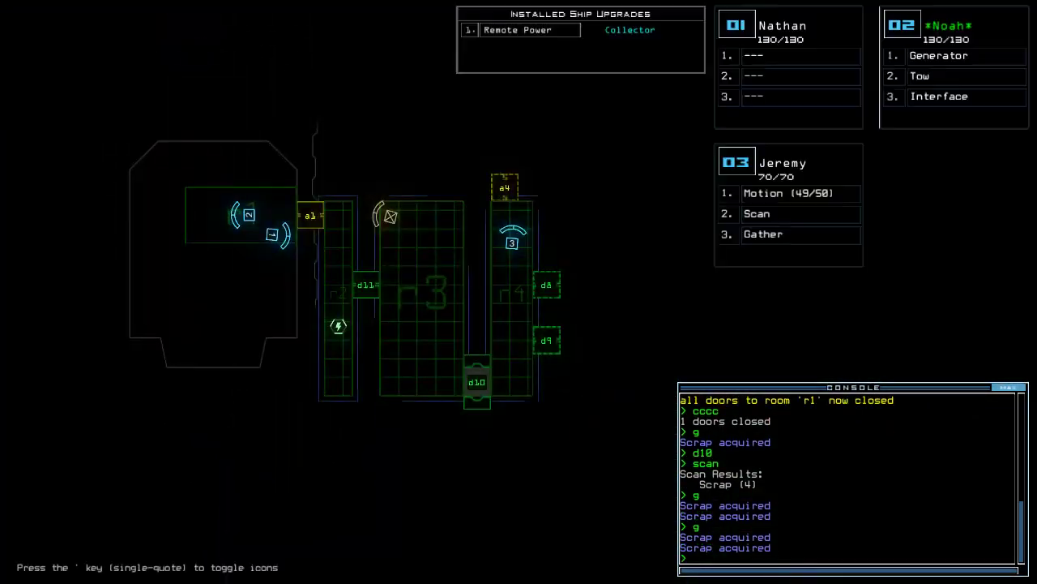
type("xx r4")
Open and close room r4's doors, then run a motion check.
key("Return")
key("Tab")
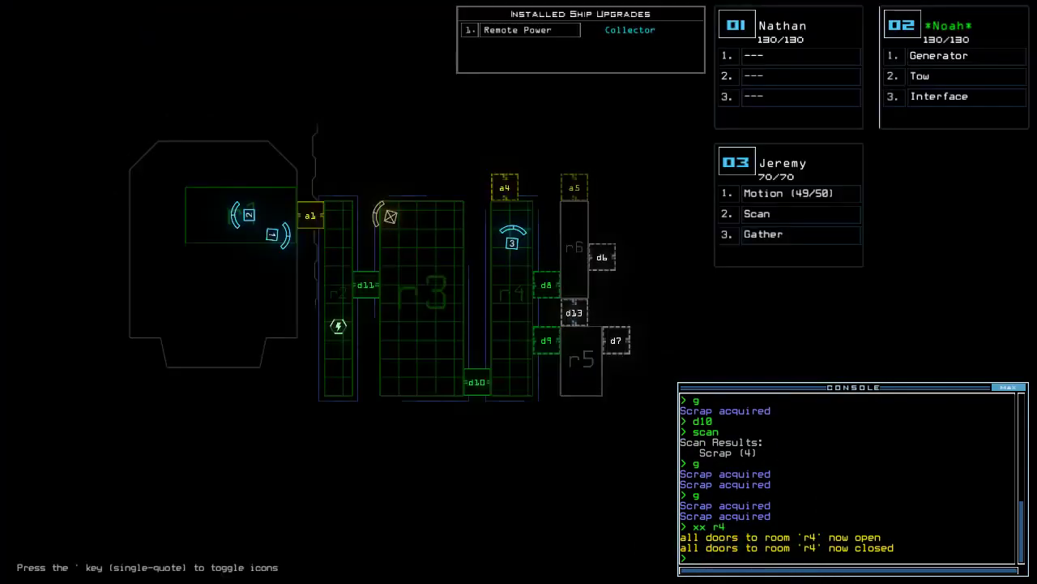
key("Tab")
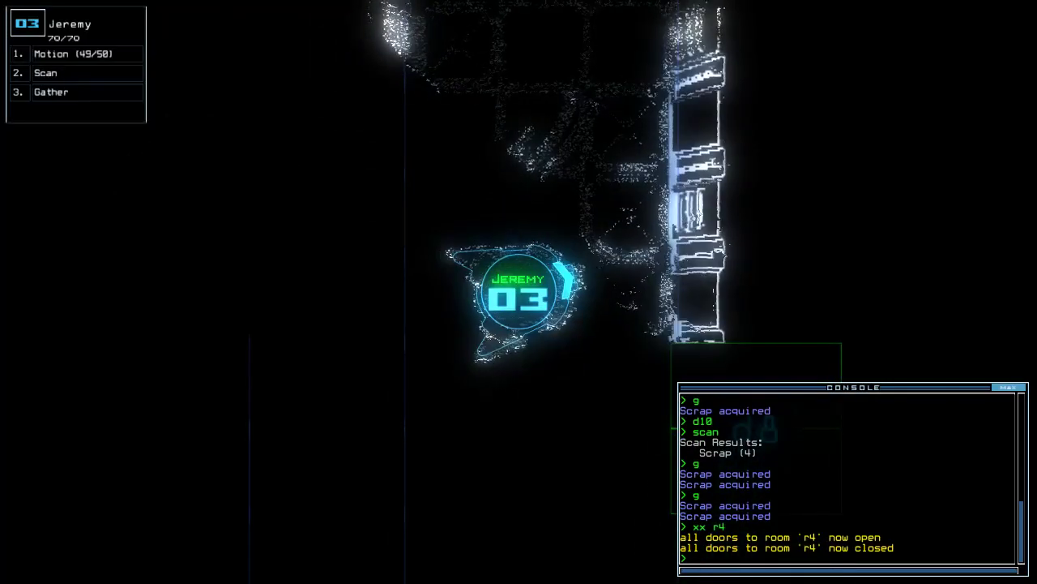
type("motion")
key("Return")
Open doors d8 and d9, scanning the area beyond each.
key("Tab")
key("Tab")
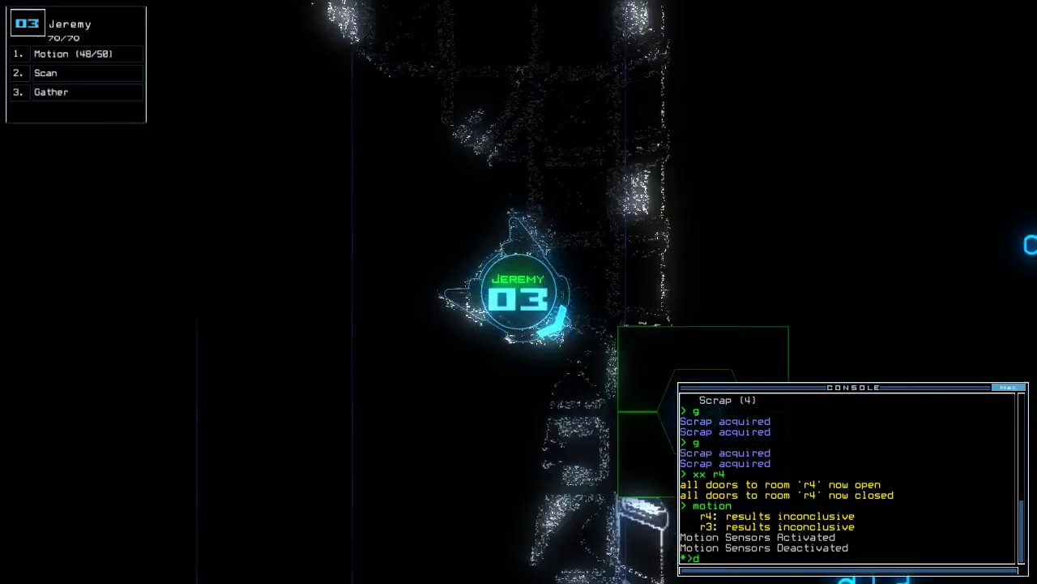
type("d8")
key("Return")
type("scan")
key("Return")
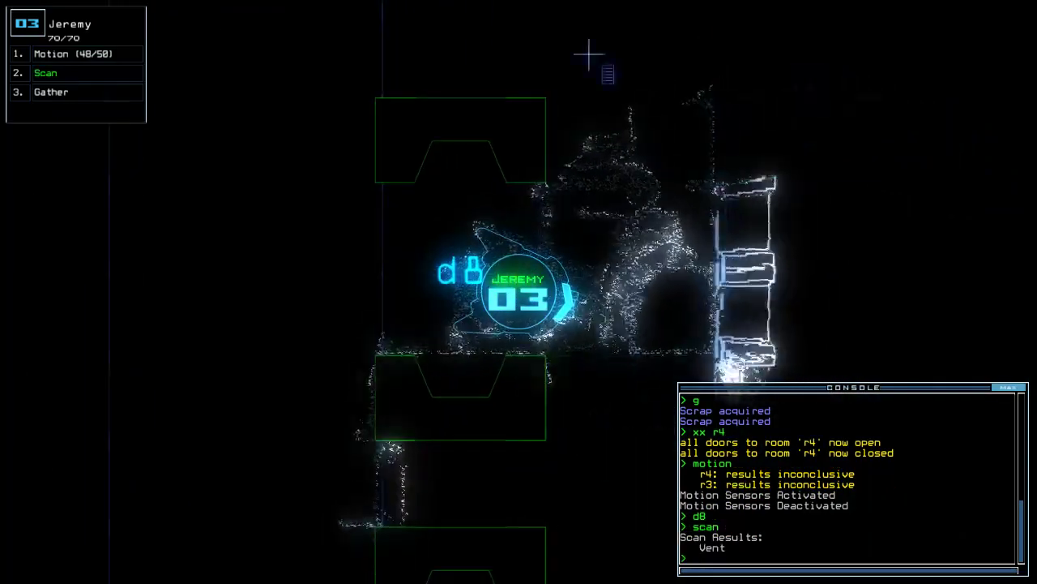
type("d9")
key("Return")
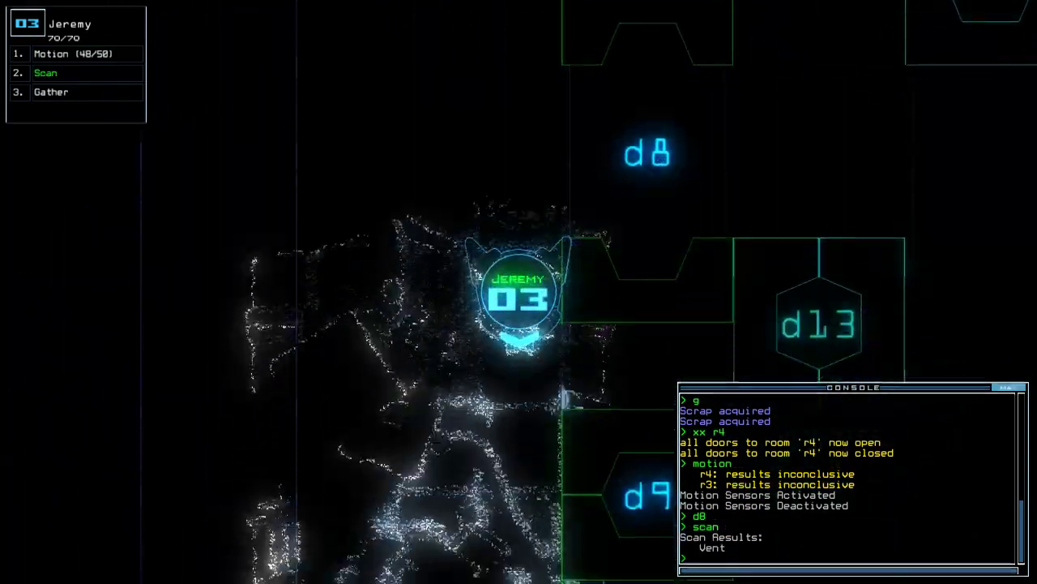
type("scan")
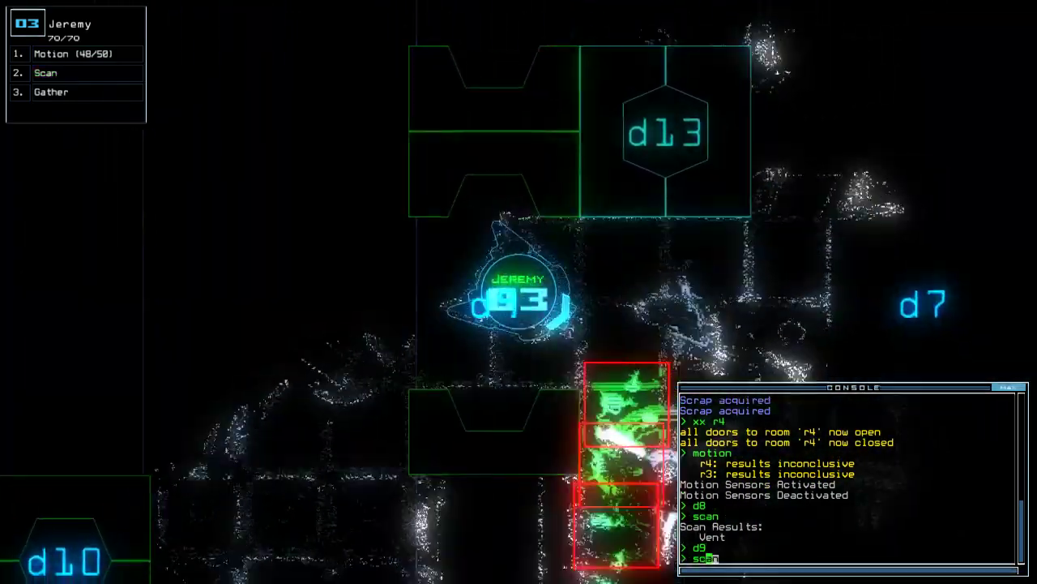
key("Return")
key("Tab")
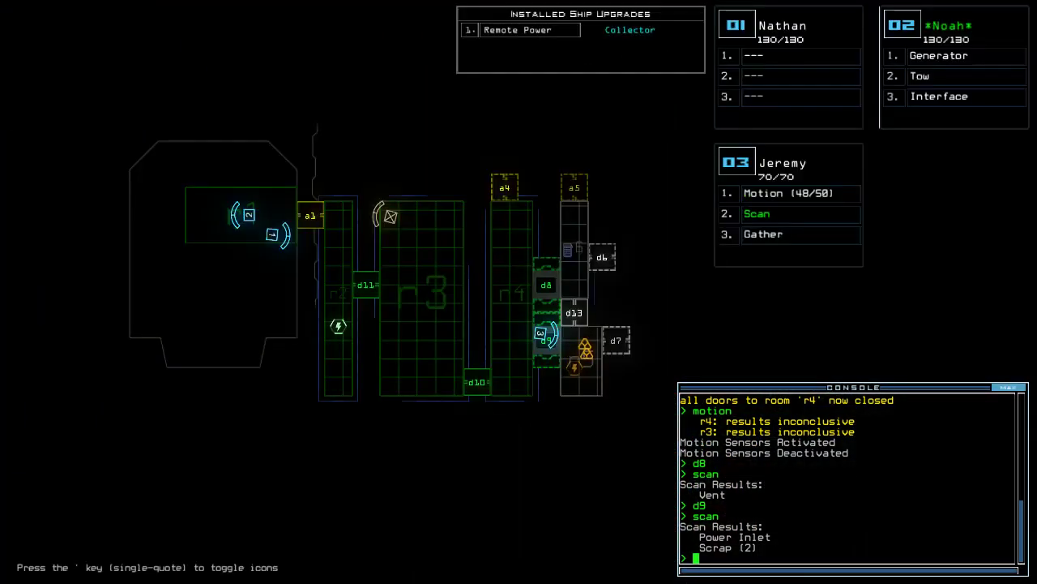
type("cccc")
Close doors d8 and d9, reopen d8, and issue Jeremy's d6 door command.
key("Return")
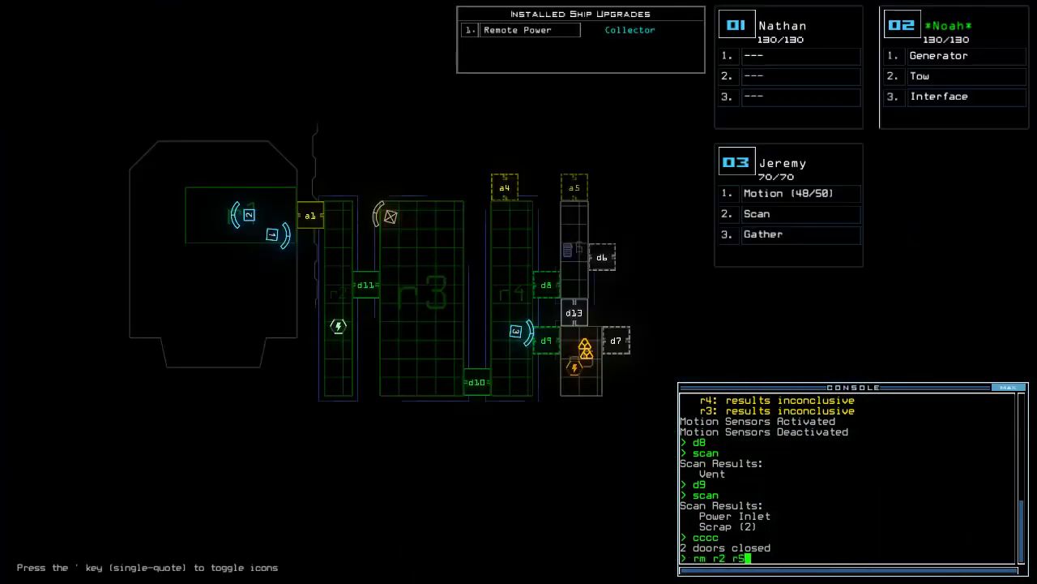
key("Tab")
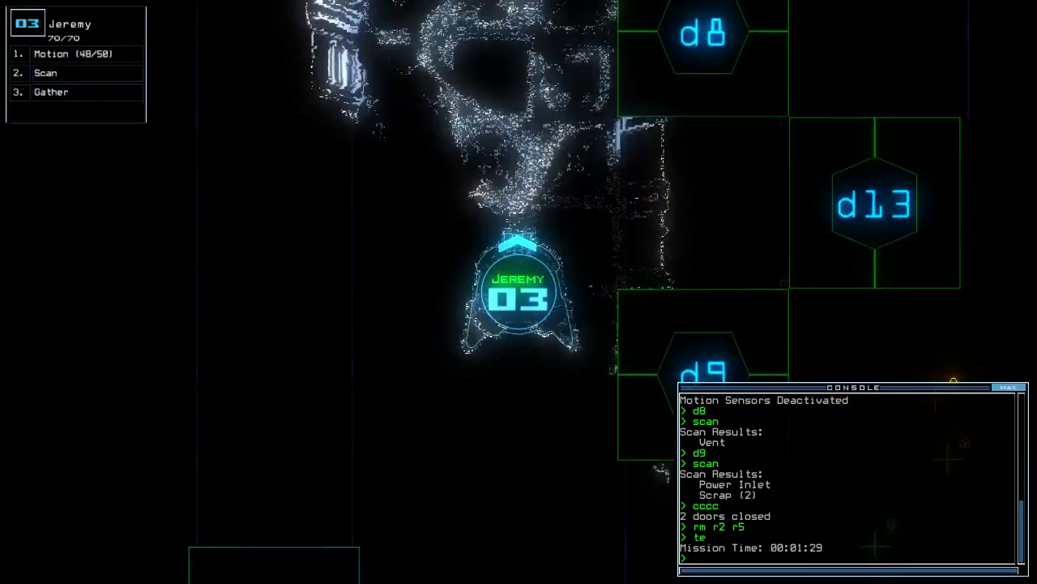
type("d8")
key("Return")
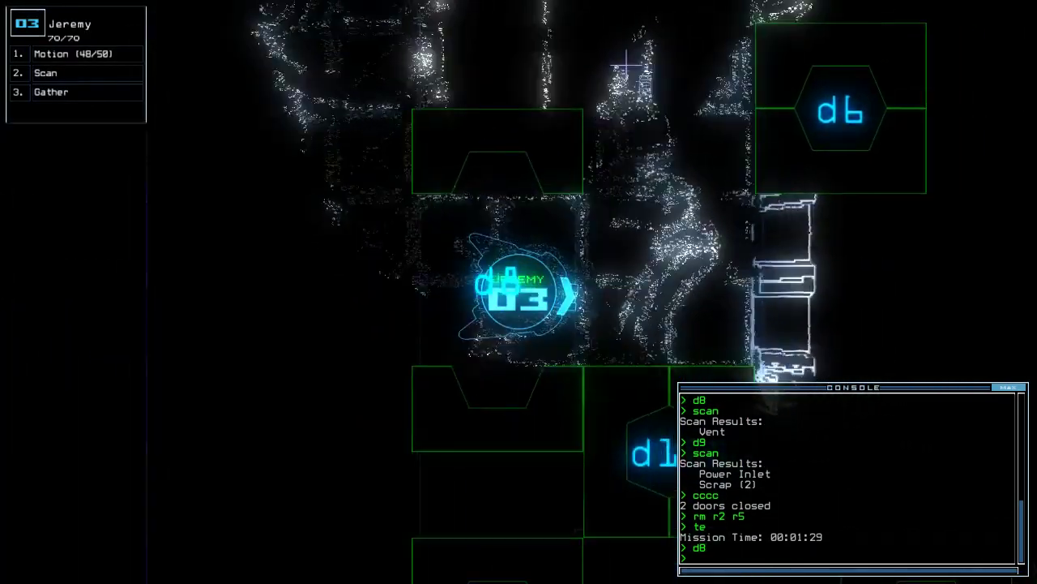
key("Tab")
key("Tab")
type("d")
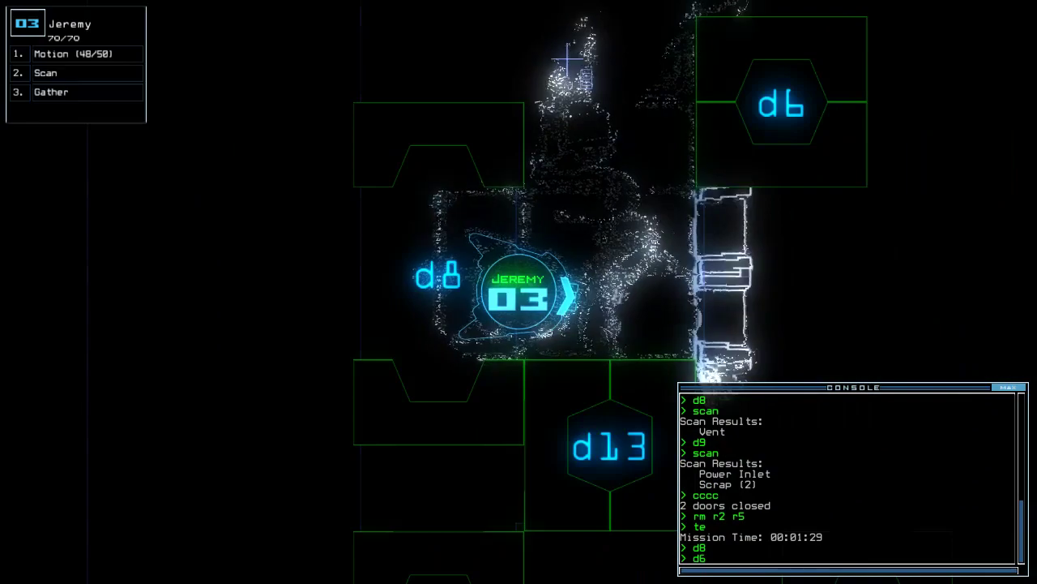
key("Return")
key("Tab")
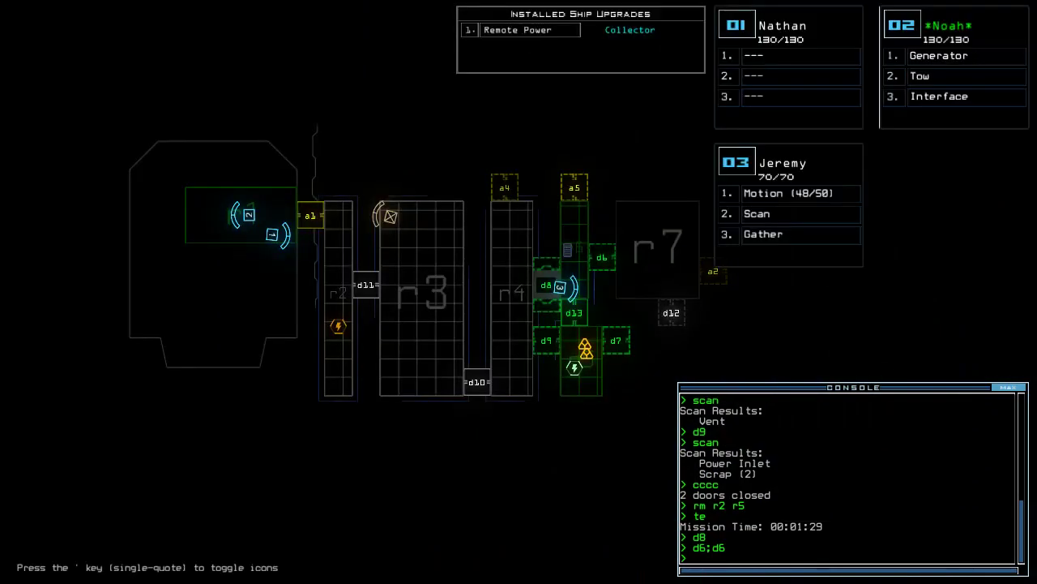
key("Tab")
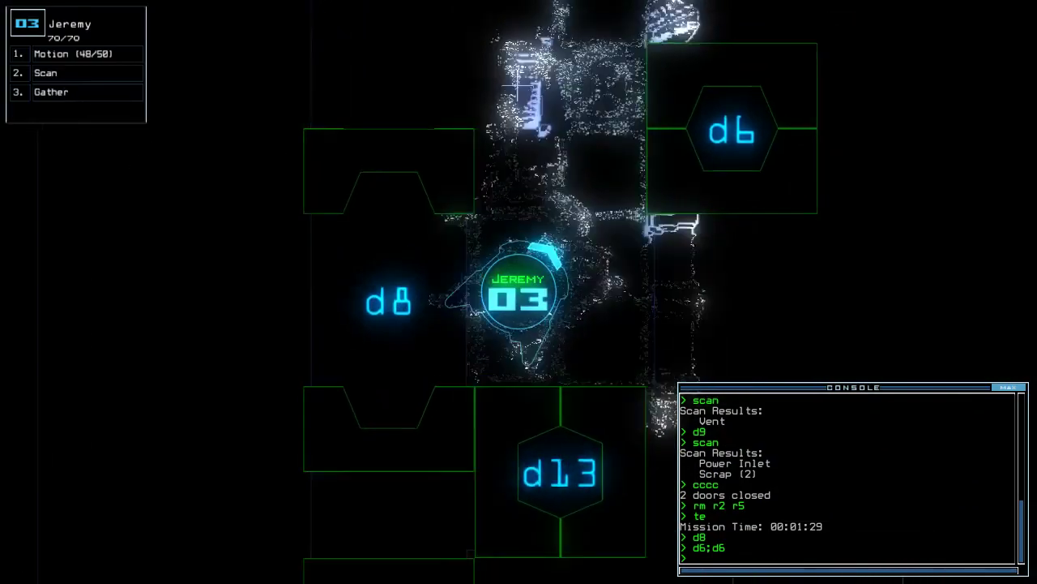
type("te")
Check mission time, open d6, scan the new room, and have Jeremy gather its scrap.
key("Return")
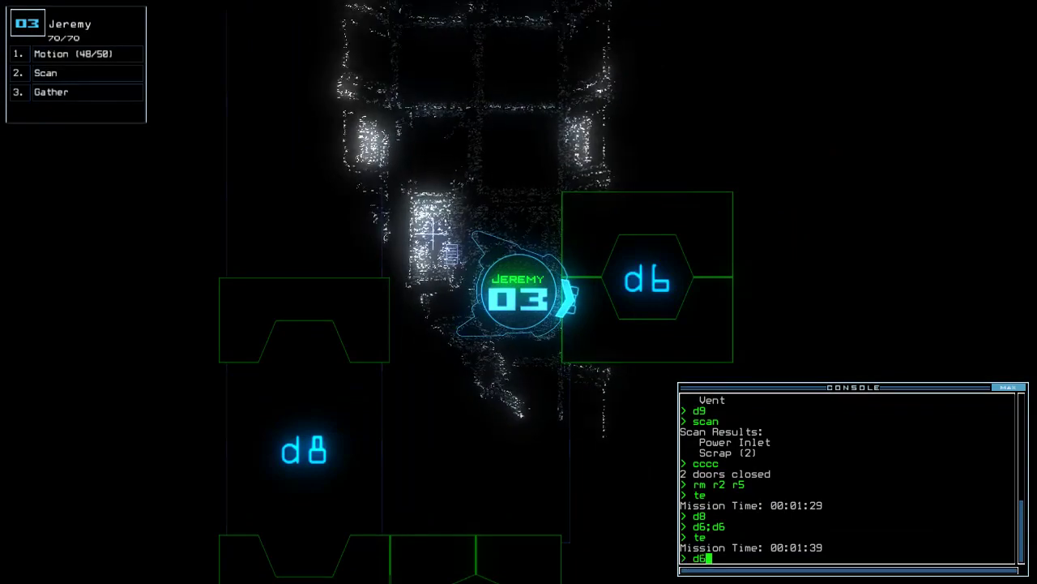
key("Return")
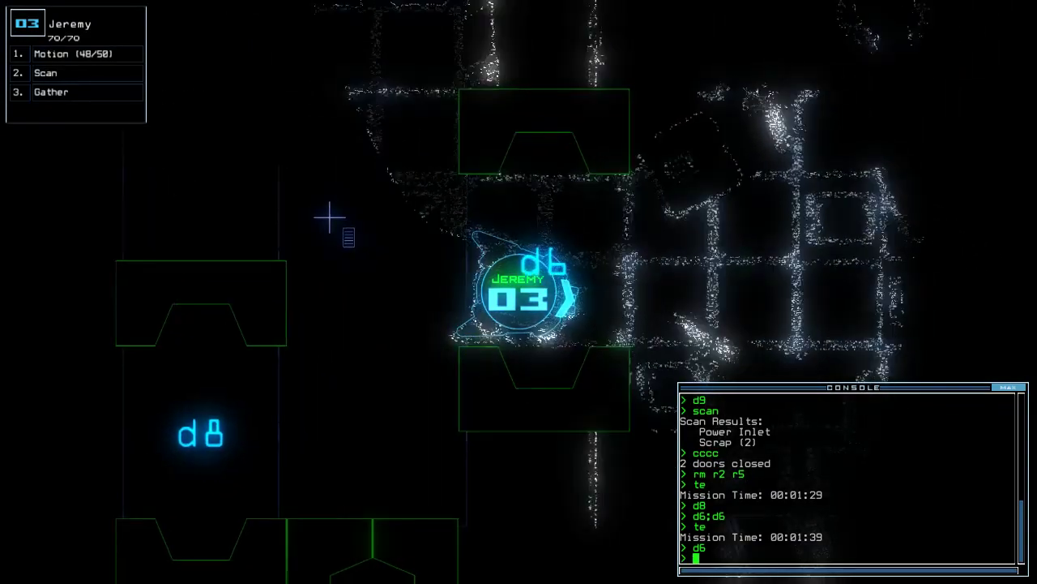
type("scan")
key("Return")
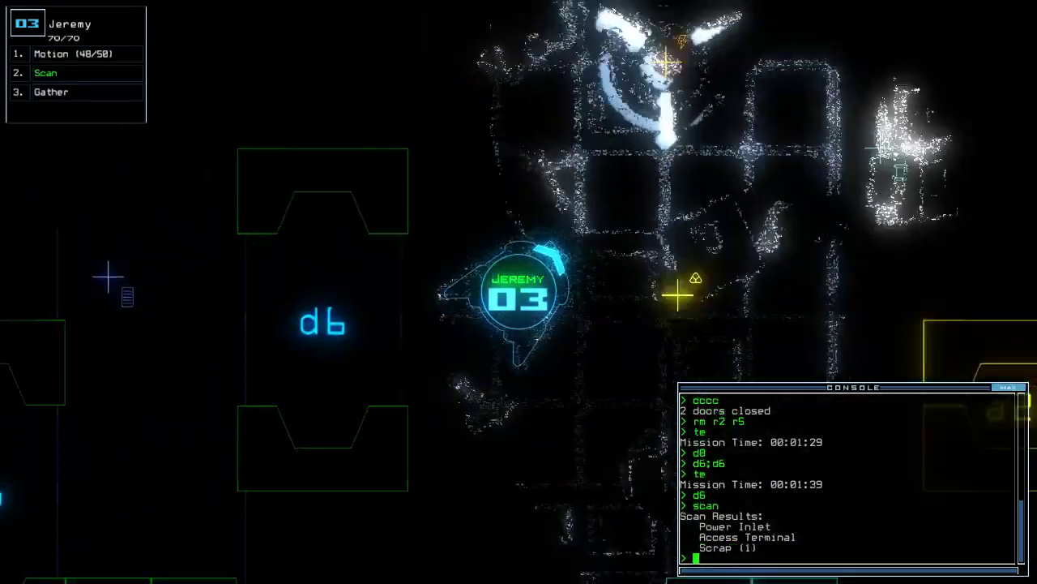
type("g")
key("Return")
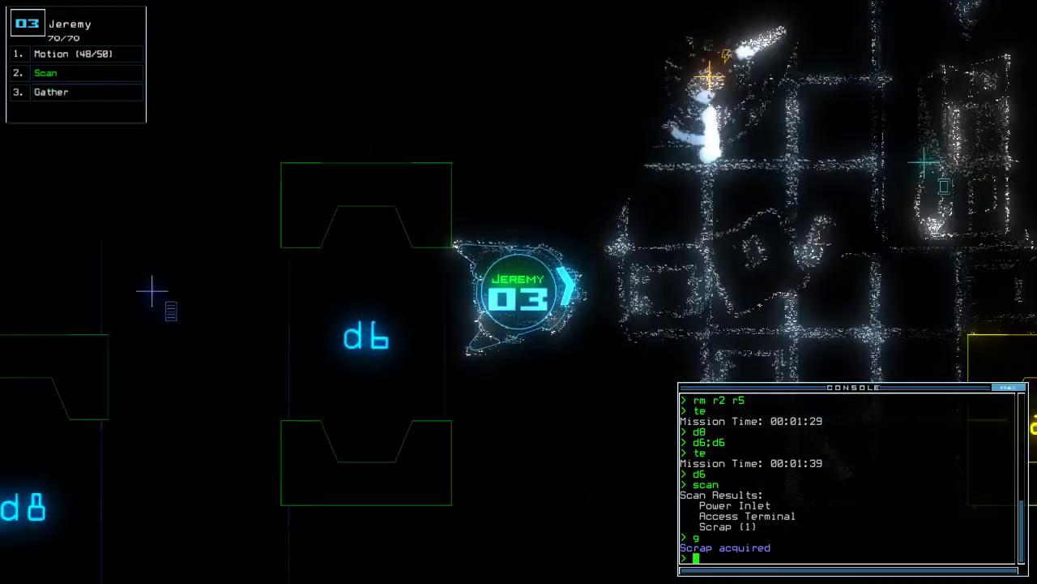
key("Tab")
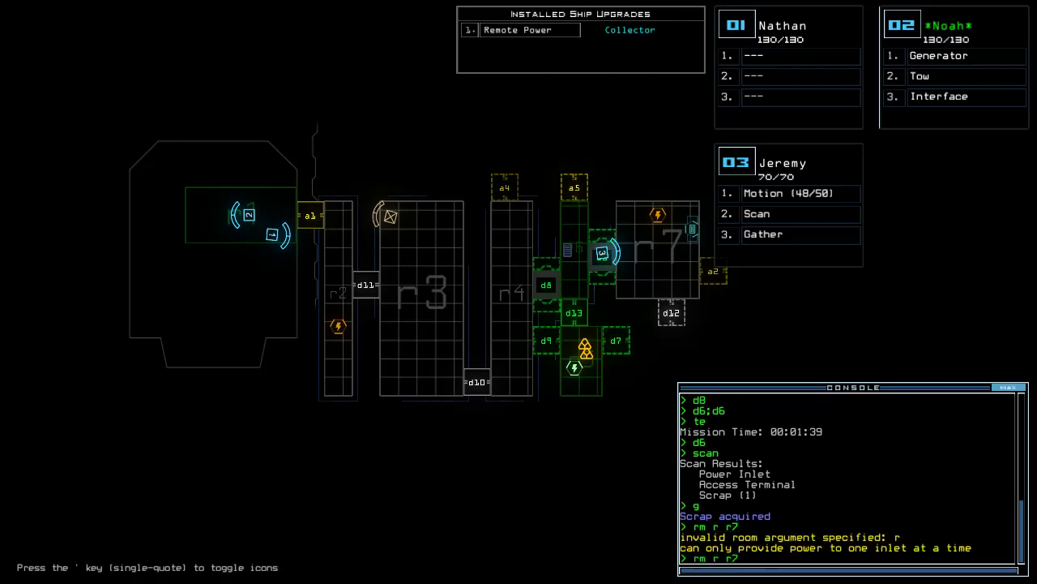
type("te")
Dock the ship at airlock a2, checking mission time, then run a motion sweep.
key("Return")
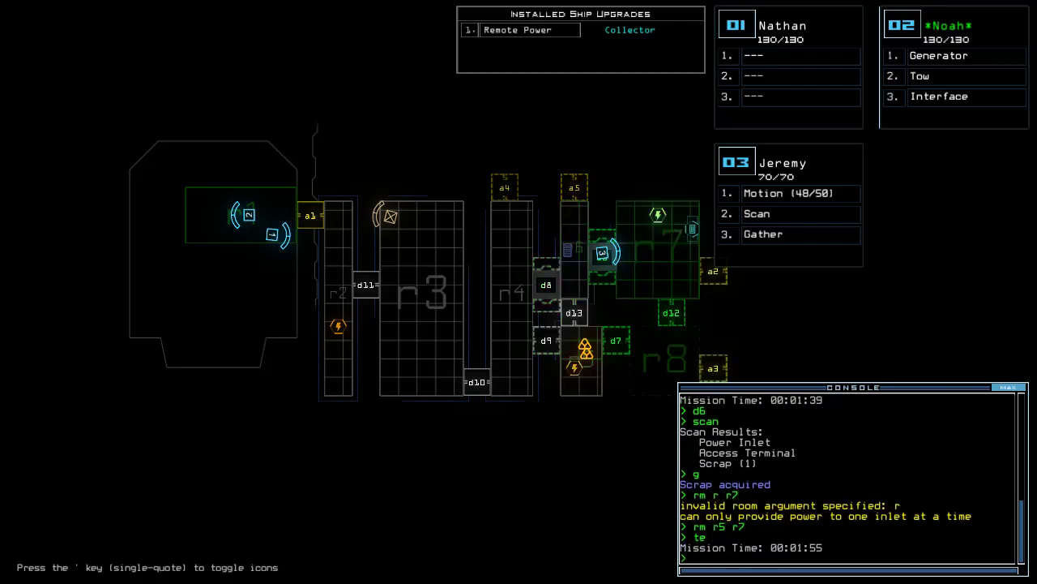
type("2")
key("Return")
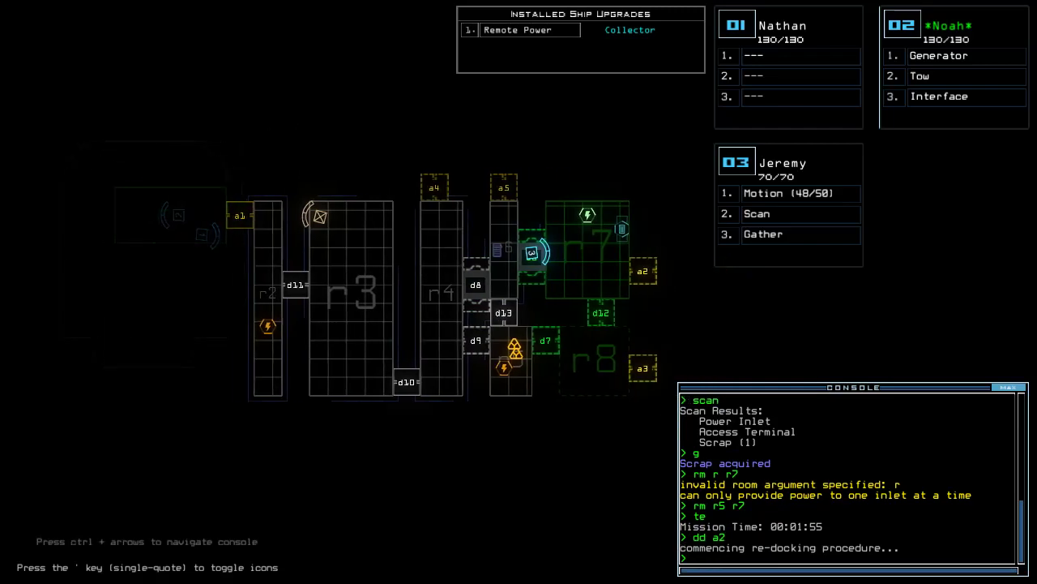
type("te")
key("Return")
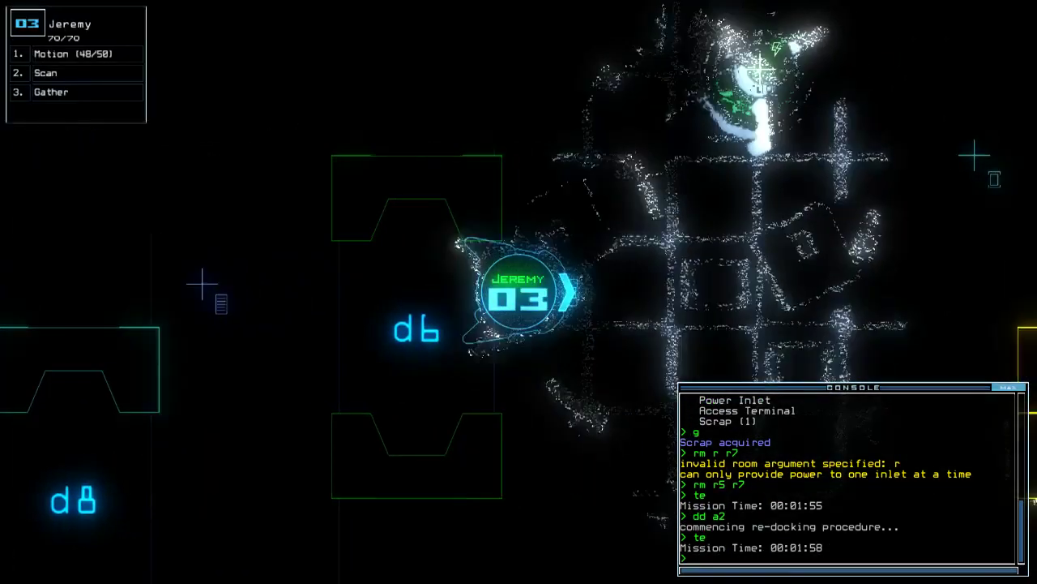
type("mo")
key("Tab")
key("Return")
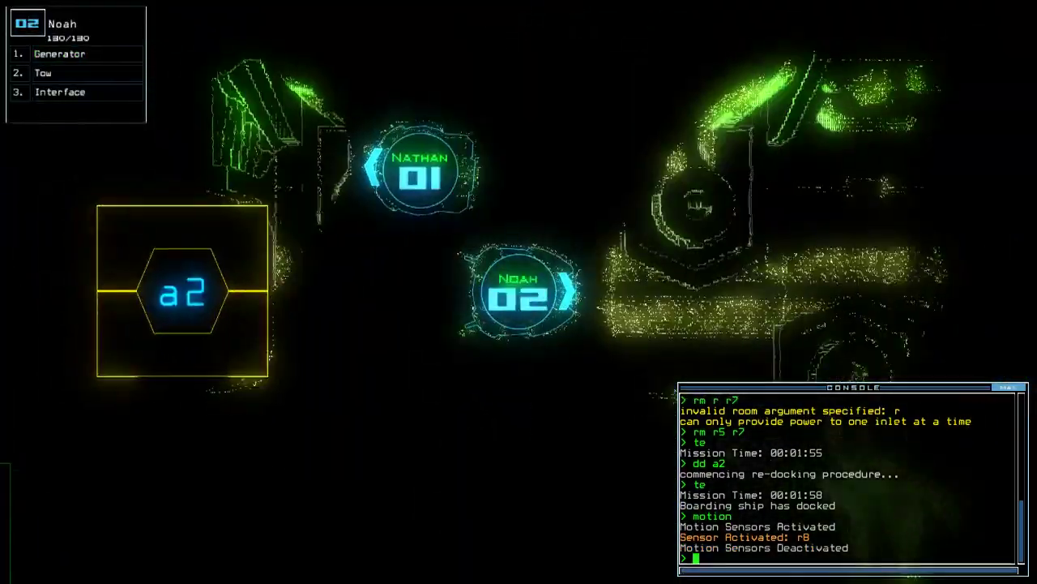
type("arr")
Open r1's doors, have Noah toggle the ship defenses on and off, then return toward a2.
key("Return")
key("Left")
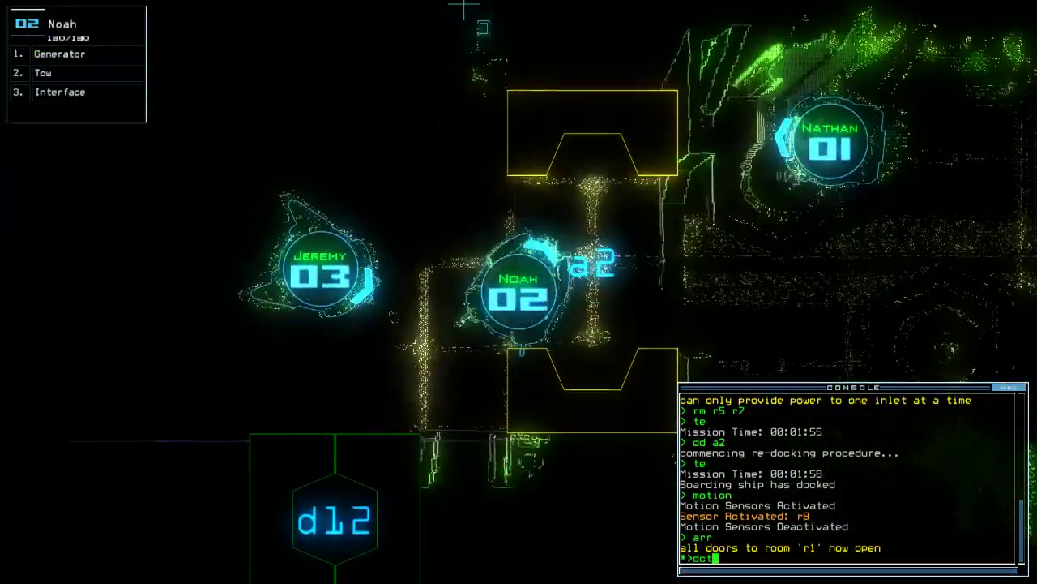
key("Up")
type("dct")
key("Return")
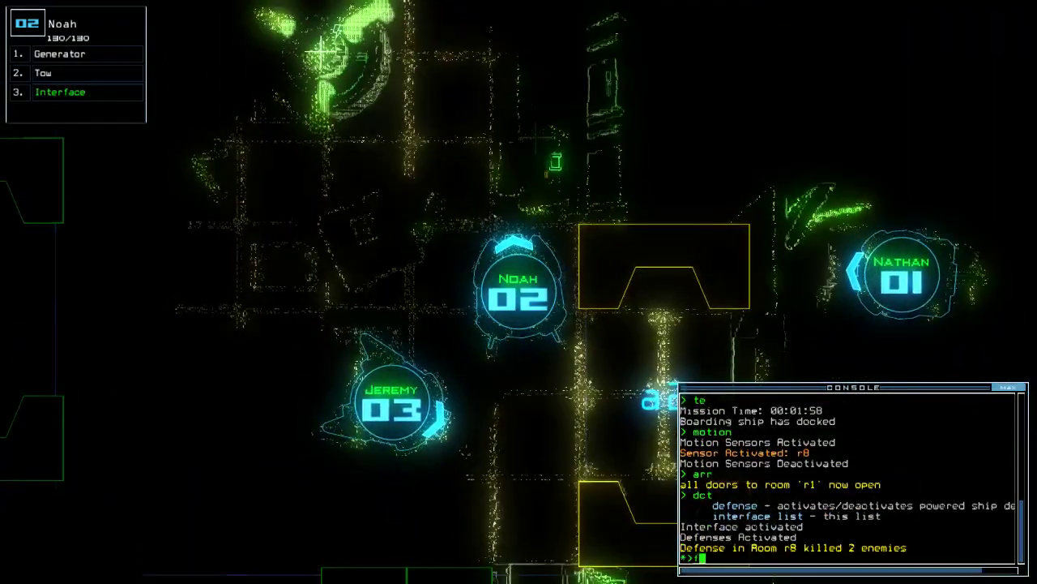
type("f")
key("Return")
key("Up")
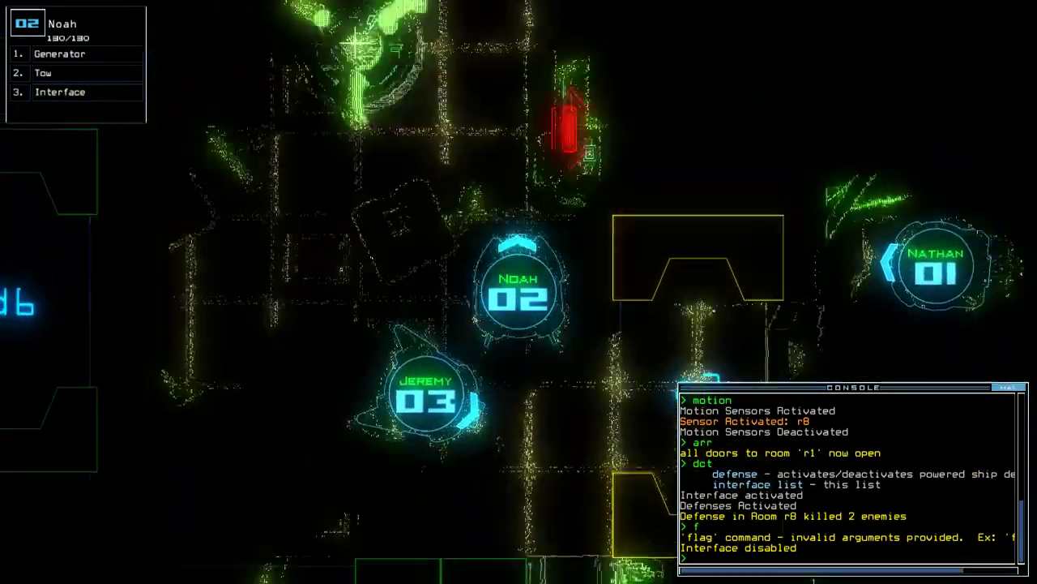
type("ct")
key("Return")
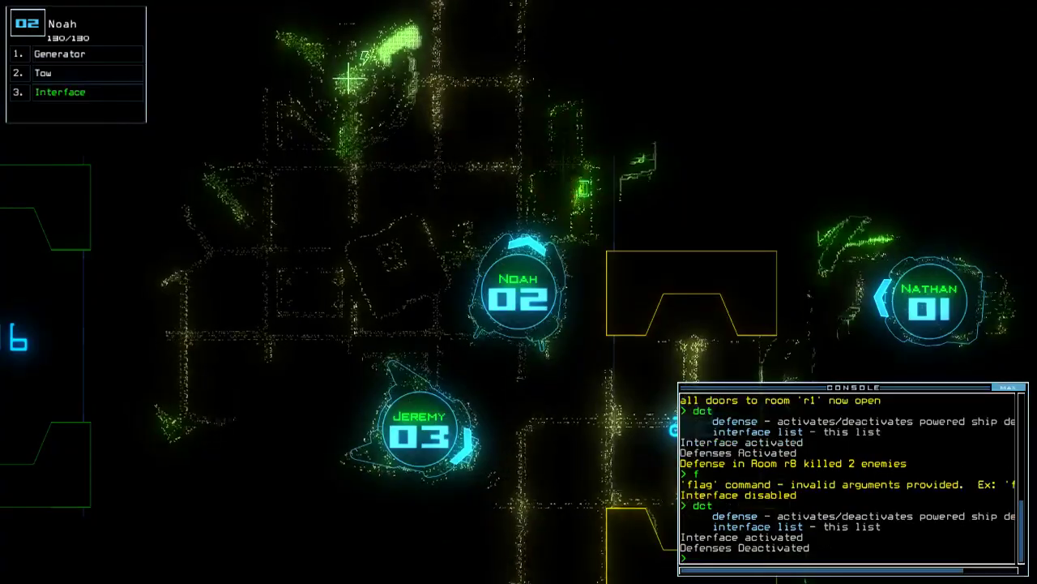
key("Down")
key("Right")
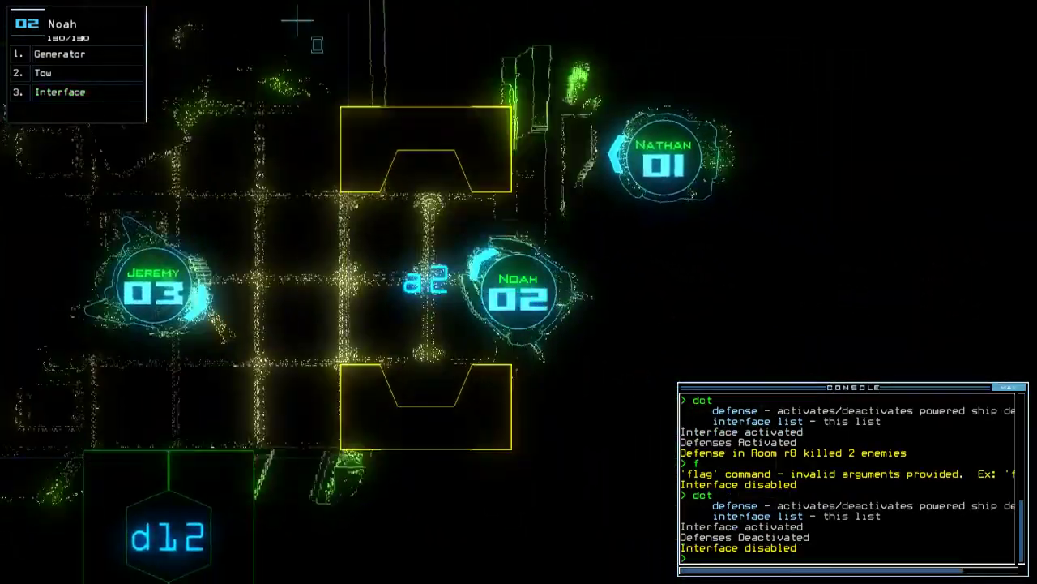
Have Jeremy open and scan past d12, open d7, gather scrap, and start collecting fuel.
key("Tab")
key("Tab")
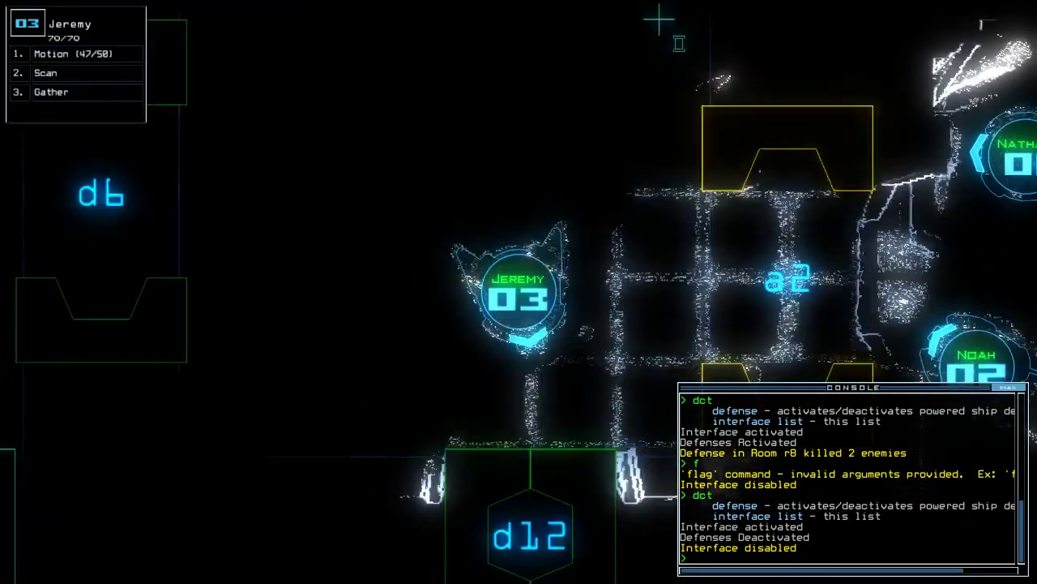
type("d12")
key("Return")
type("scan")
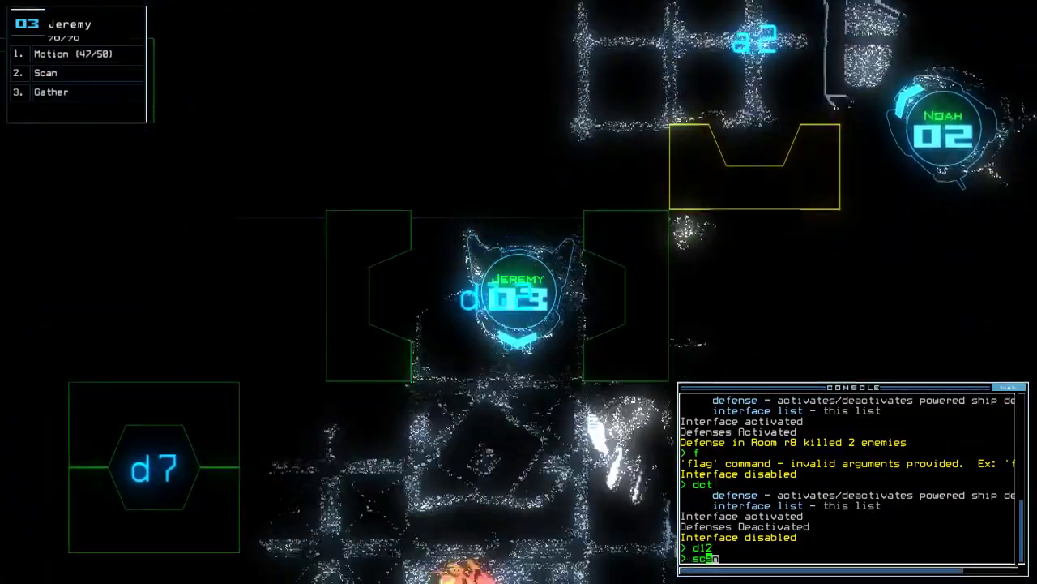
key("Return")
type("d7")
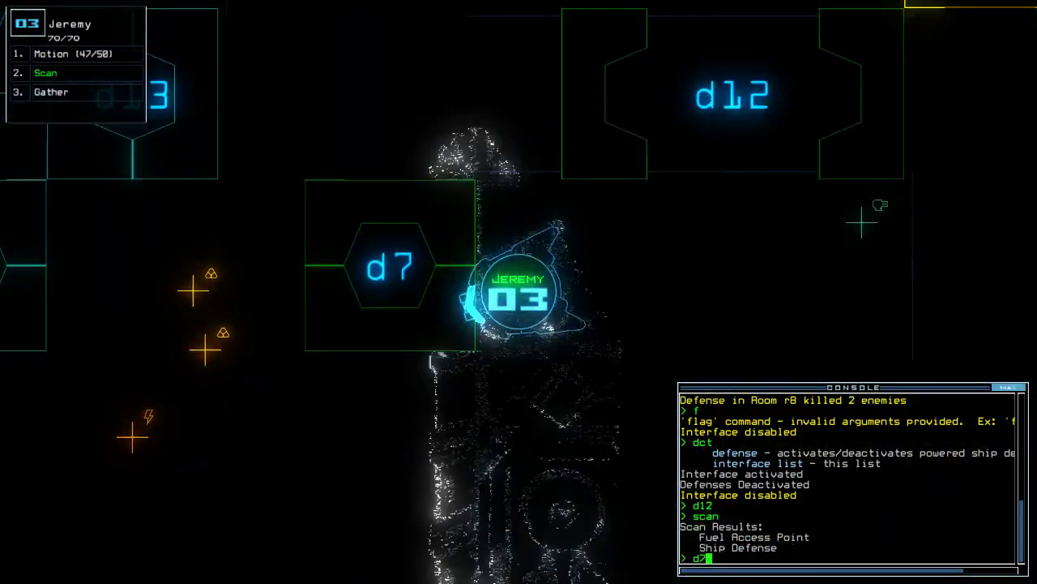
key("Return")
type("g")
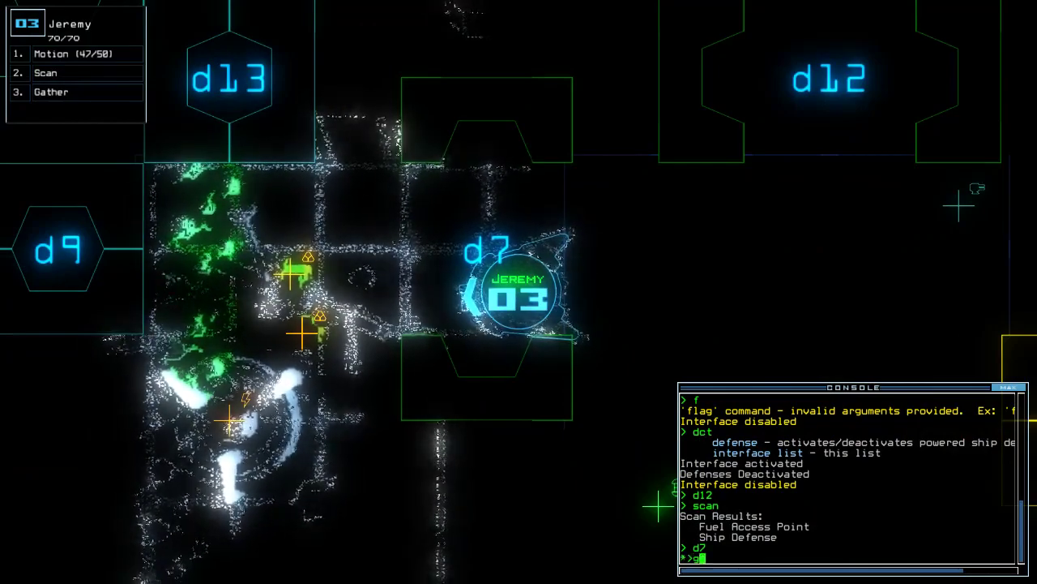
key("Return")
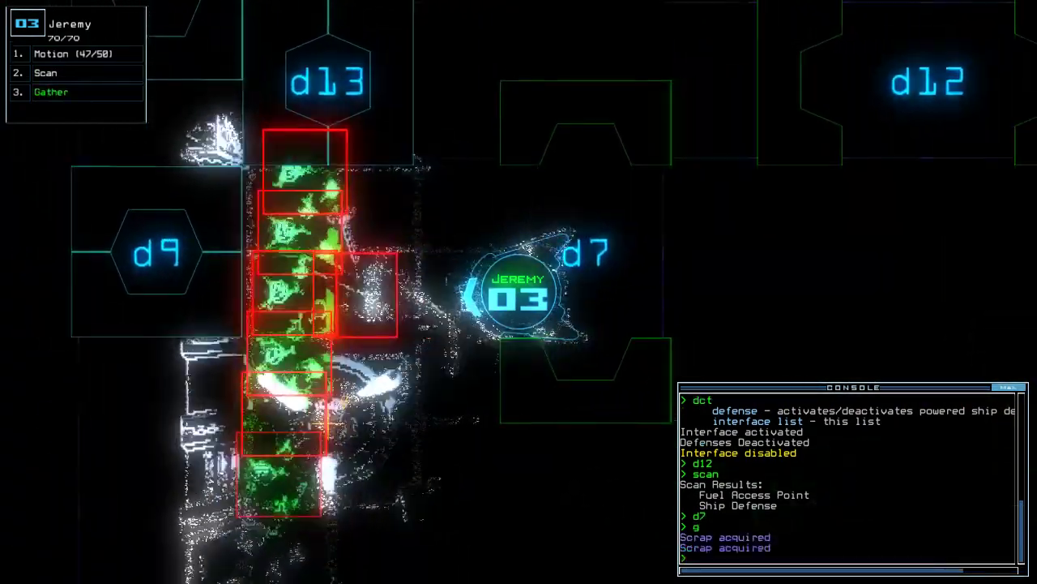
key("Tab")
key("Tab")
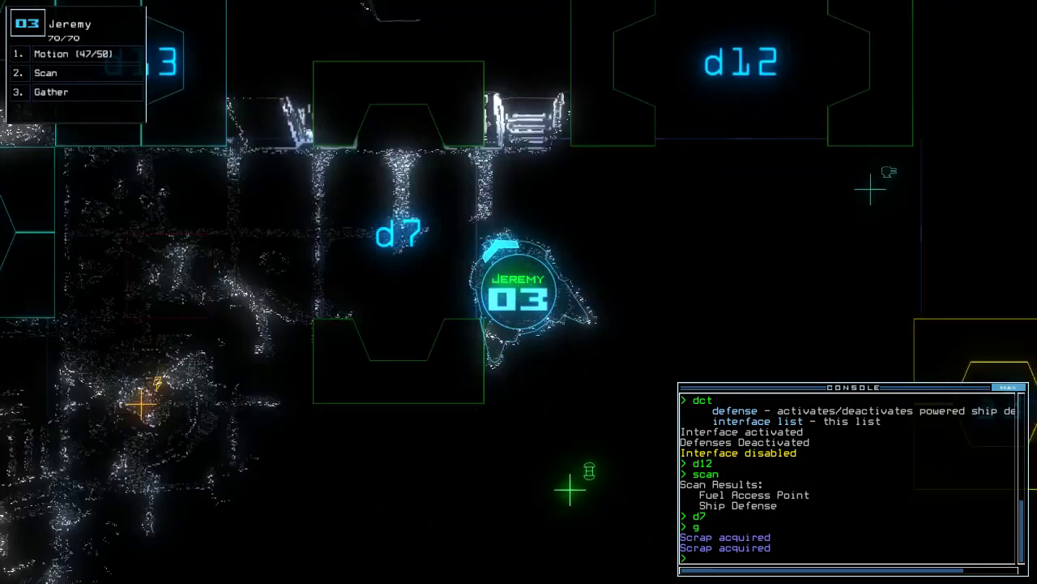
type("g")
key("Return")
key("Tab")
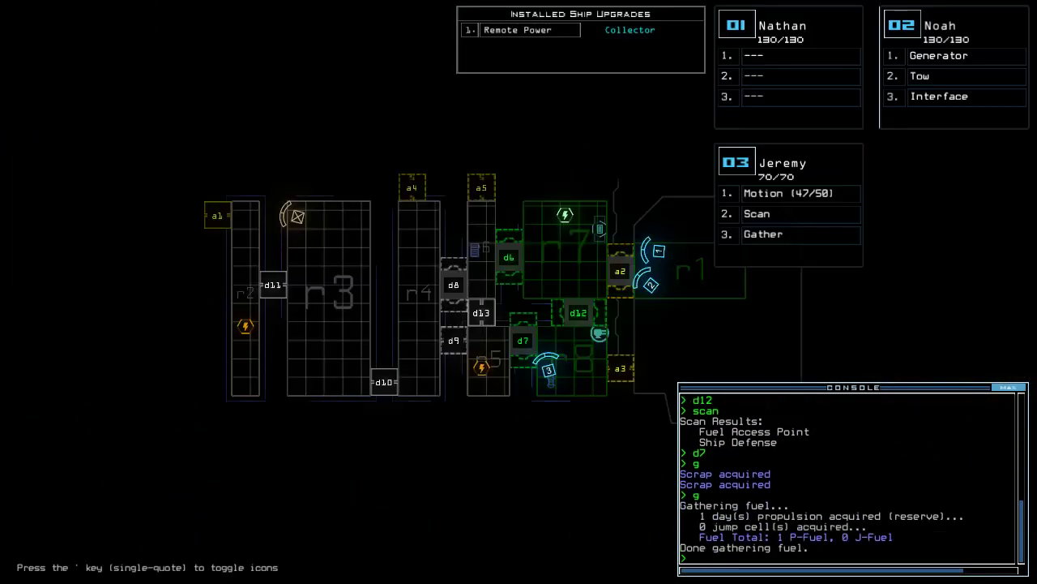
Seal the open doors behind the returning drones and all of room r1's doors.
key("Tab")
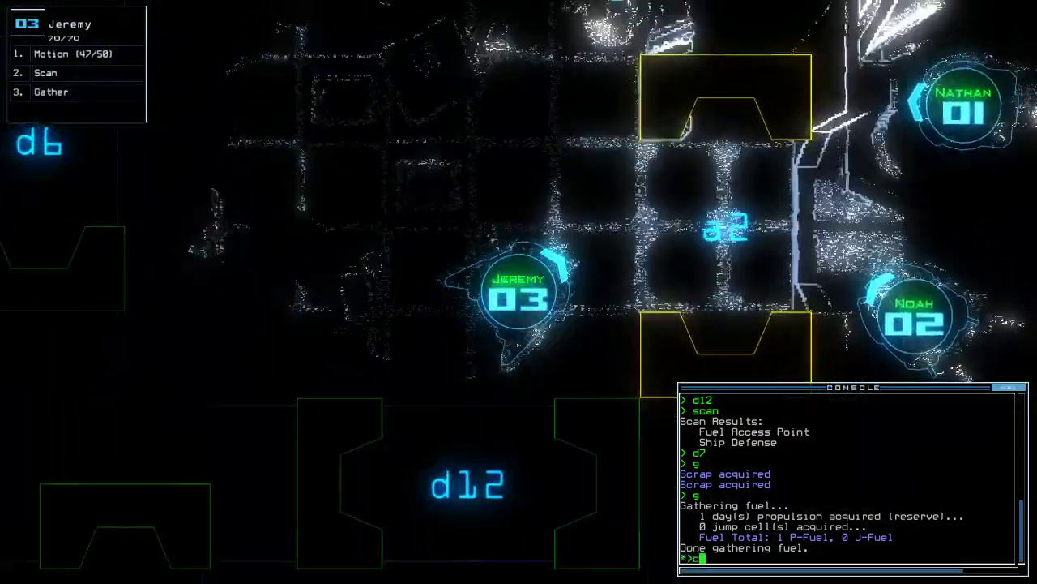
type("cccc")
key("Return")
type("ra")
key("Return")
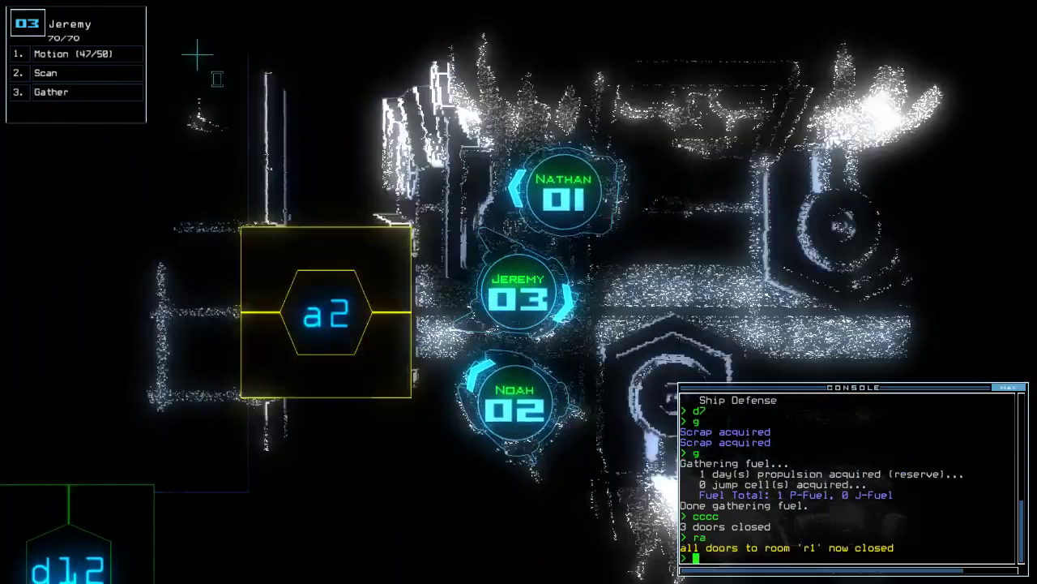
key("Tab")
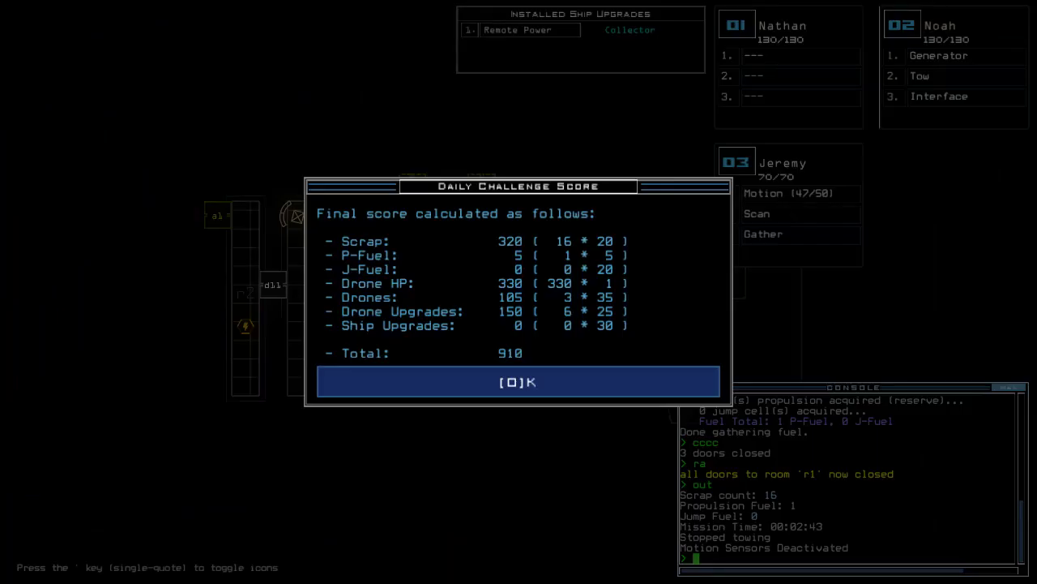
Dismiss the 910 Daily Challenge Score summary.
key("Return")
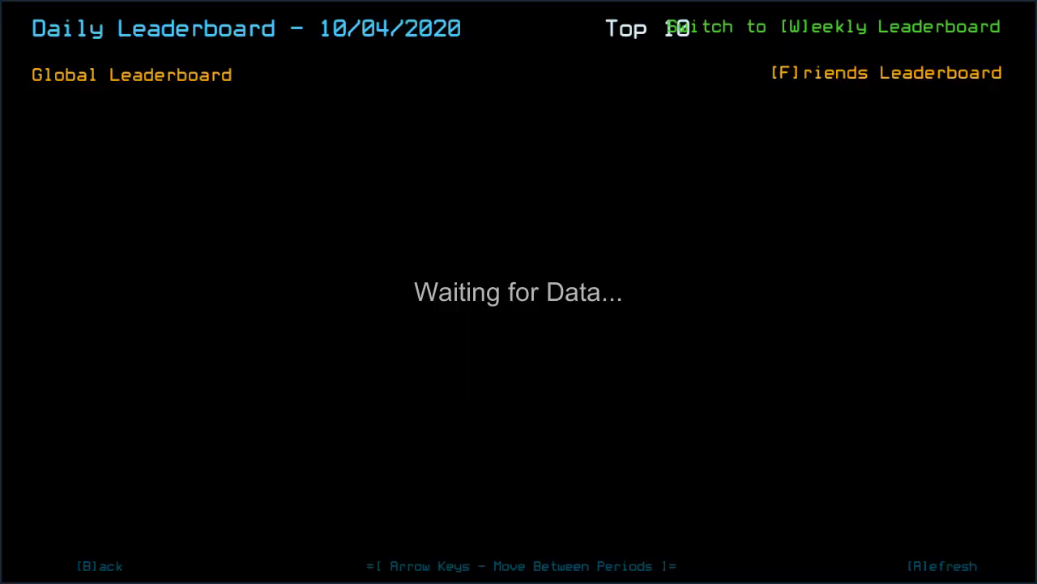